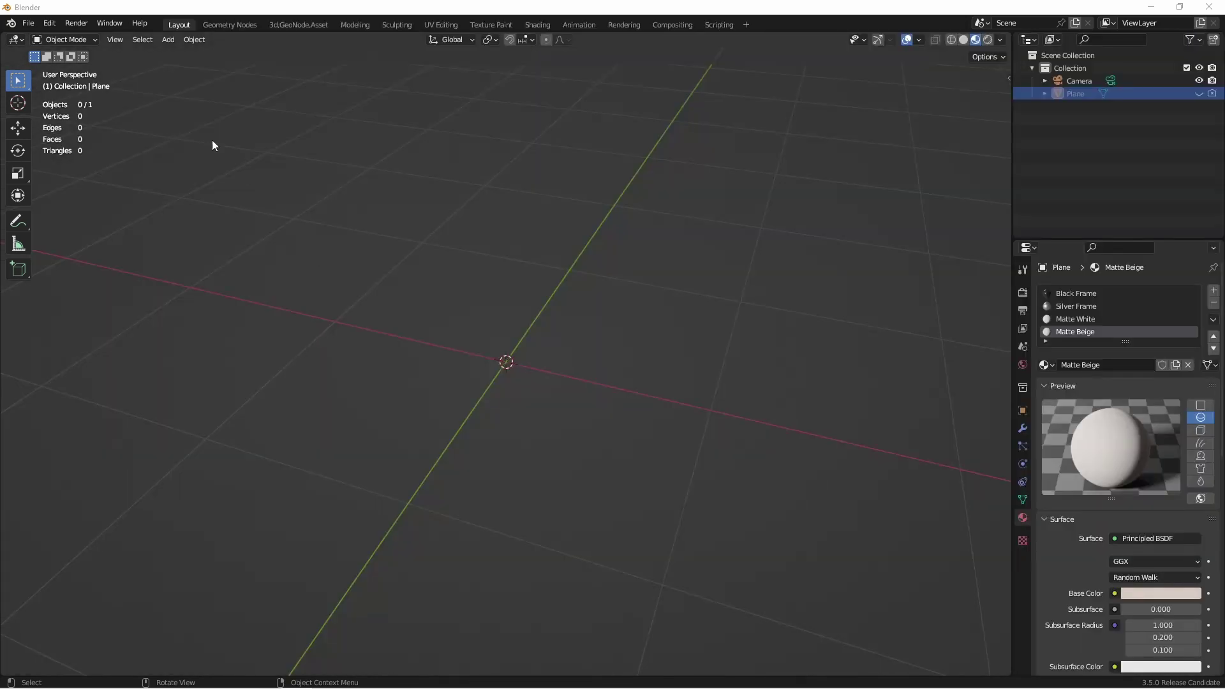
Step: Import chicken.png as an image plane with Use Alpha turned off
click(28, 23)
mouse_move(77, 195)
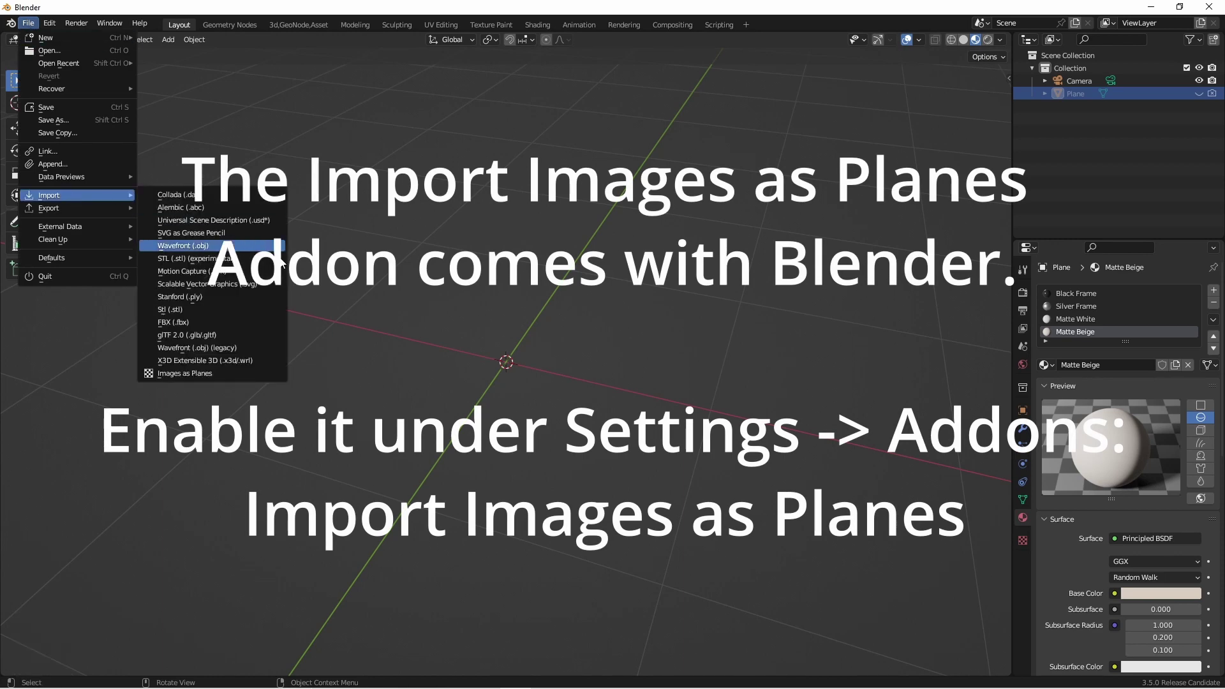
click(214, 373)
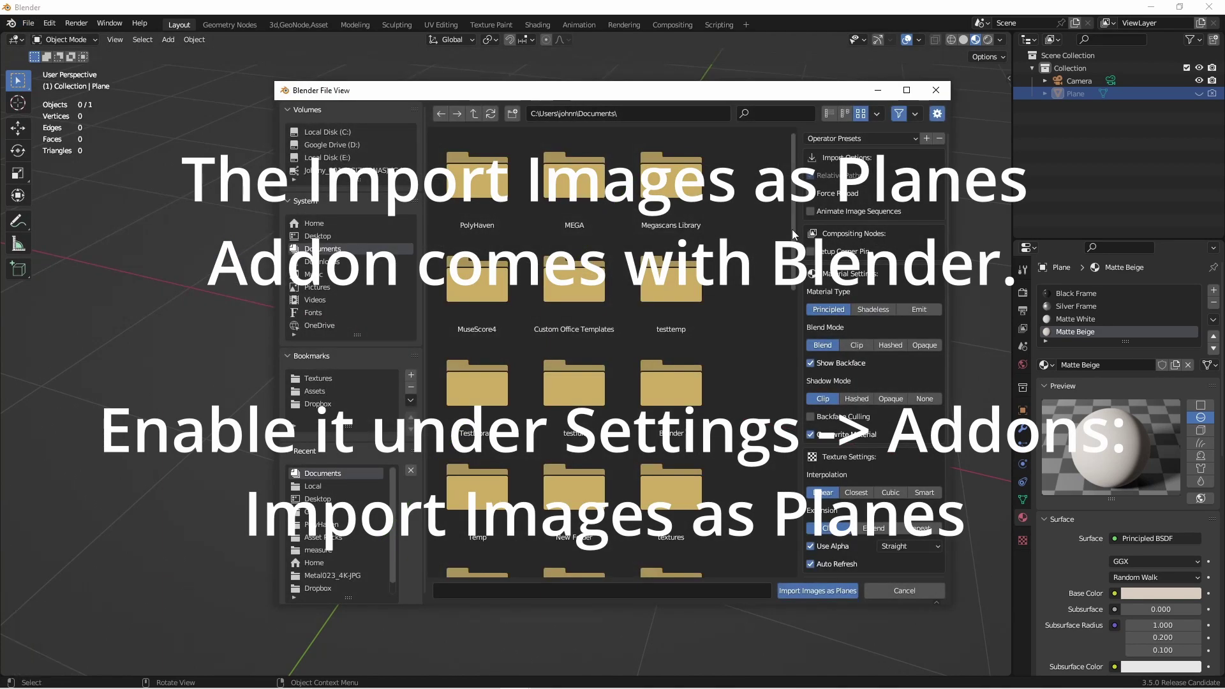
drag(794, 234, 805, 508)
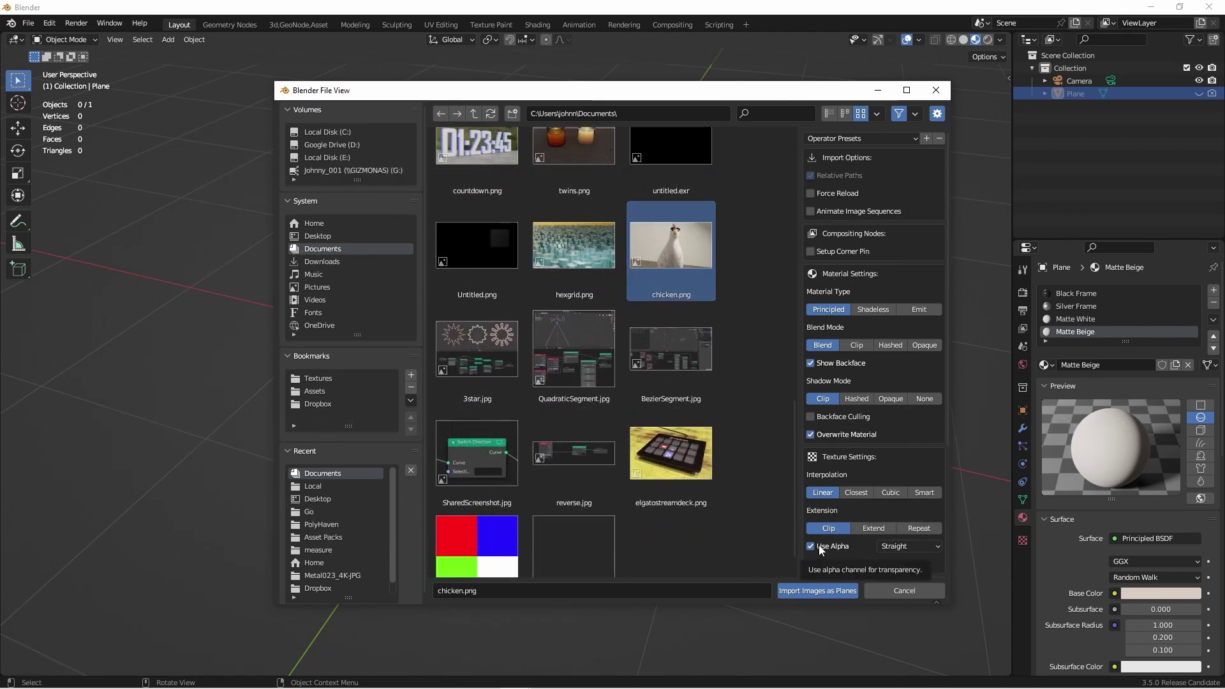
click(811, 546)
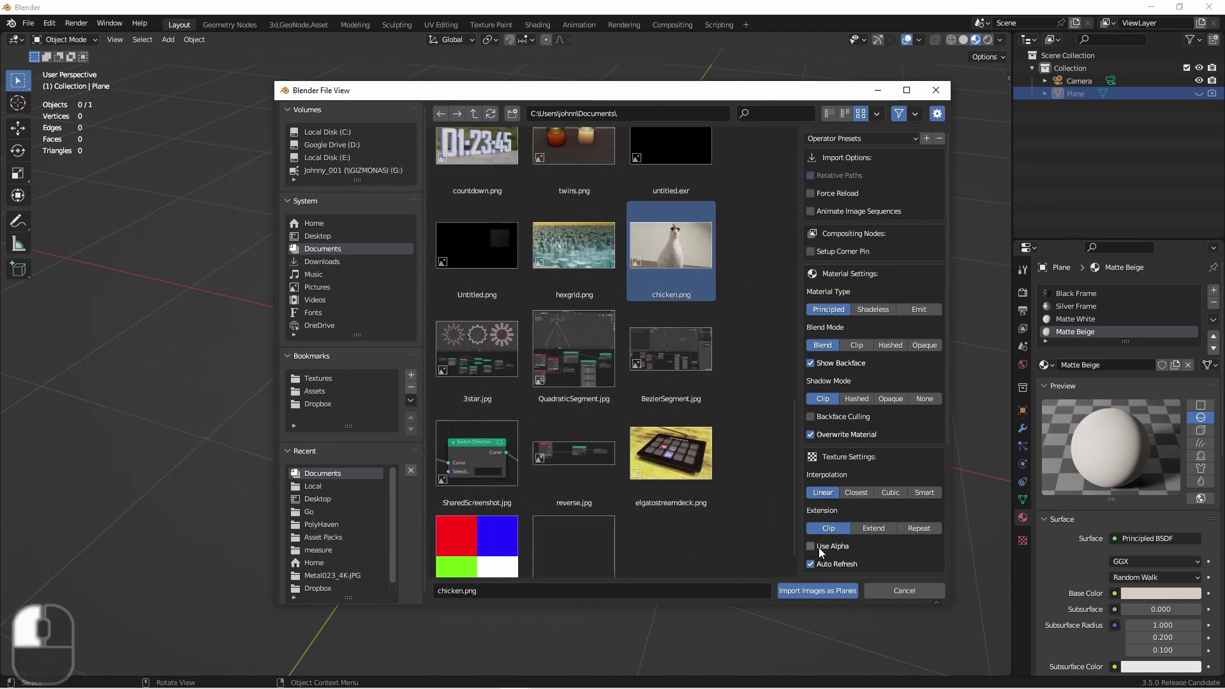
click(813, 595)
Step: Scale the chicken image plane to 0.25 in X and Y, making it 444 by 250 mm, and apply the scale
key(KP_7)
key(n)
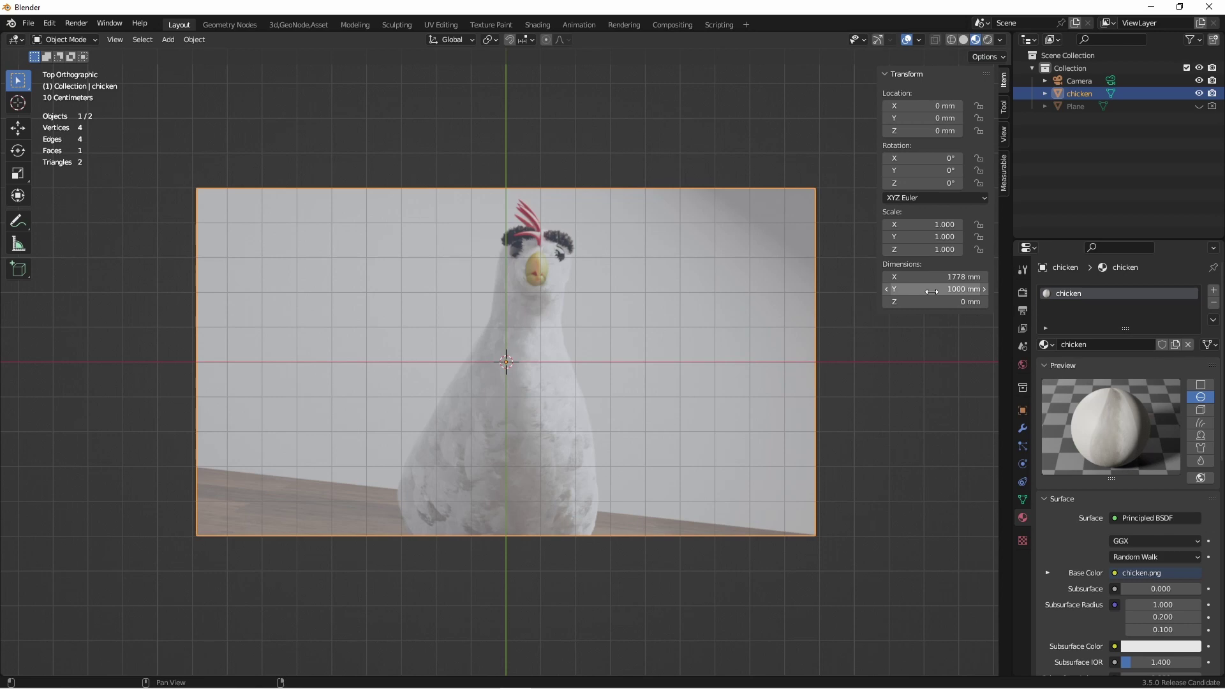
shift+drag(931, 291, 830, 277)
scroll(582, 346, up, 7)
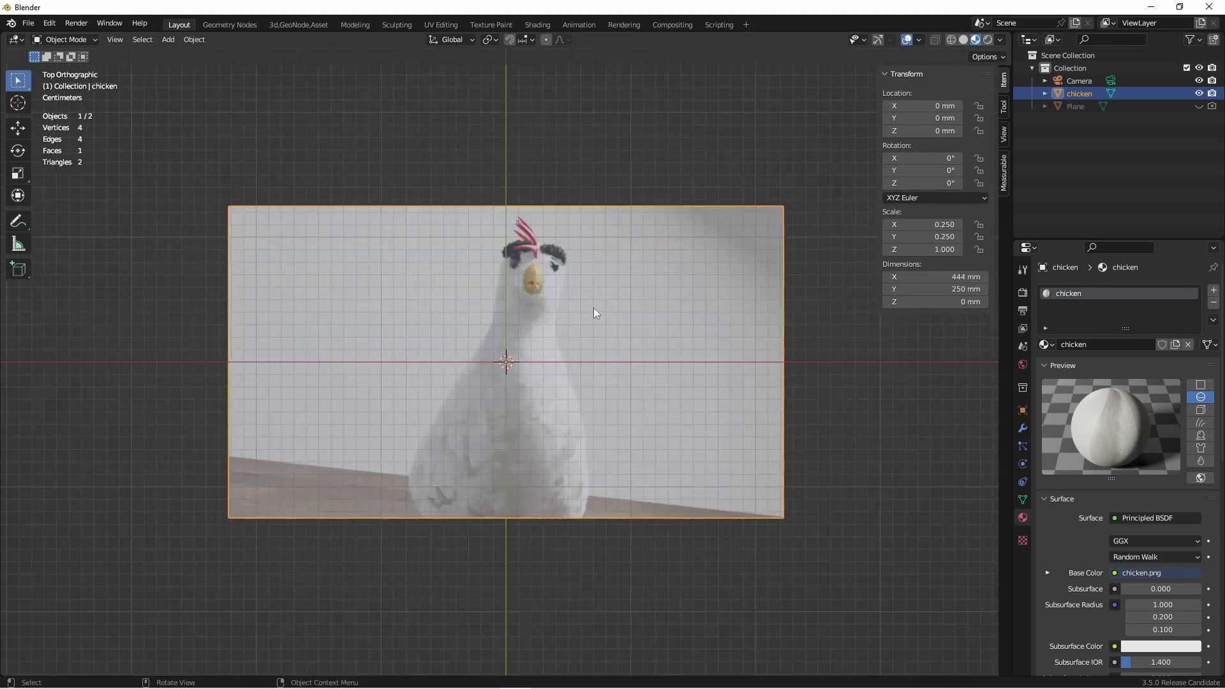
key(ctrl)
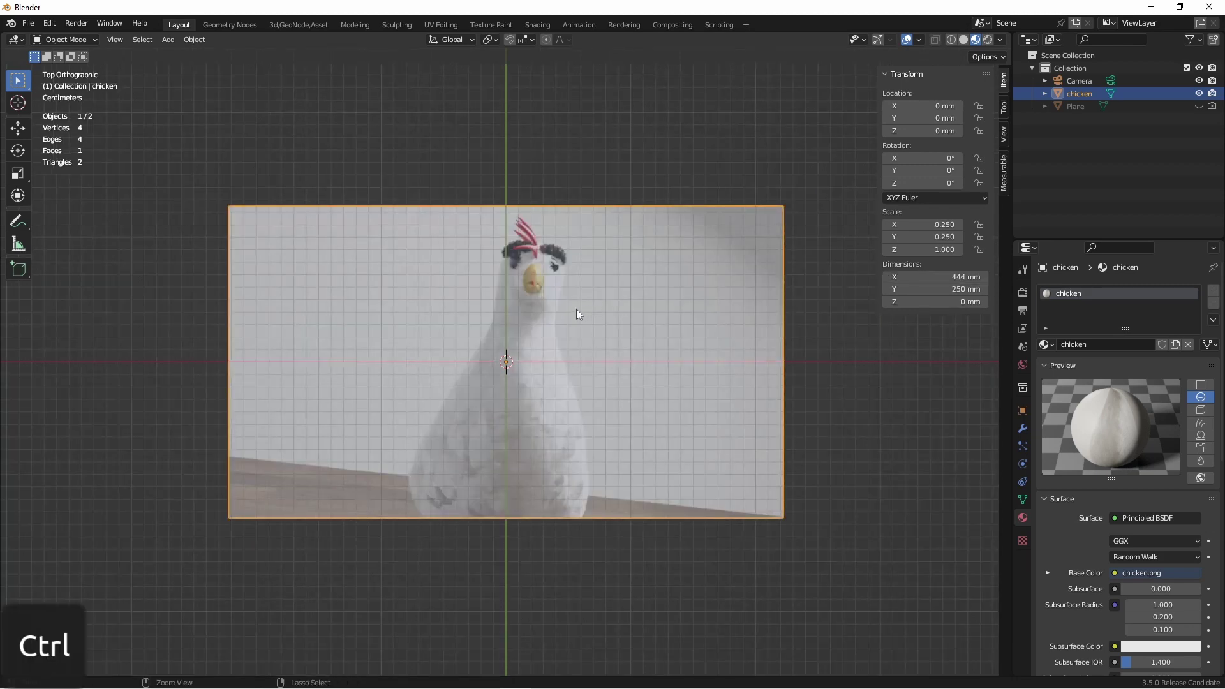
key(ctrl+a)
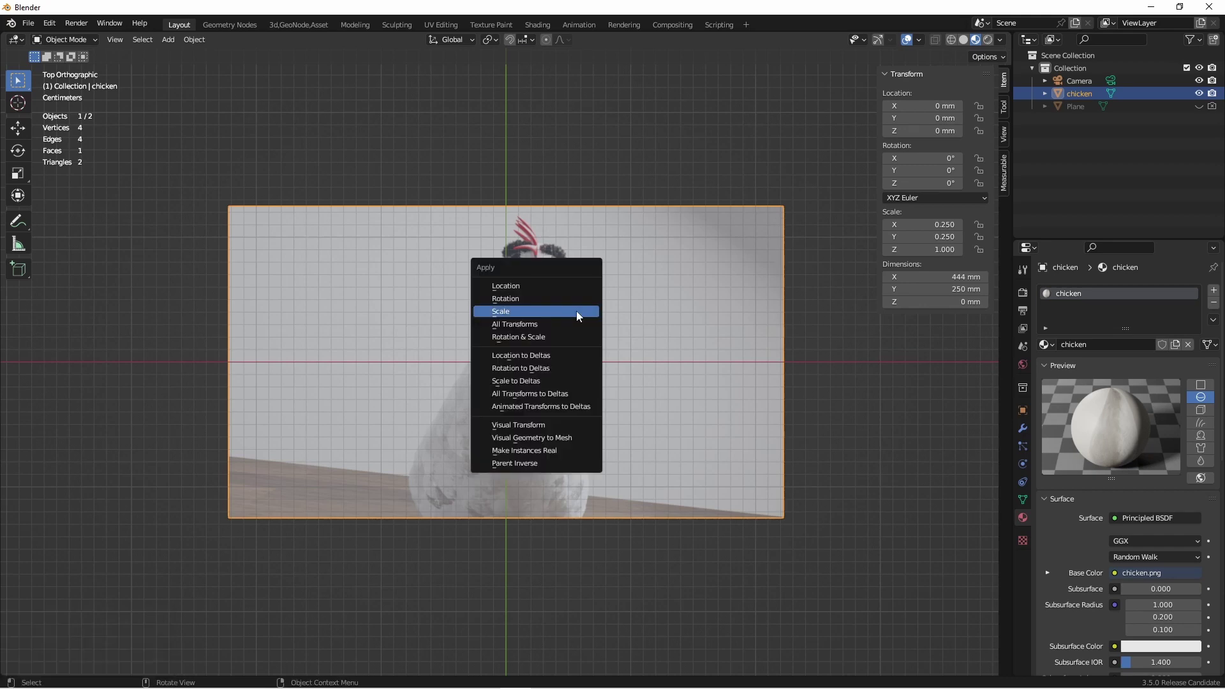
click(576, 313)
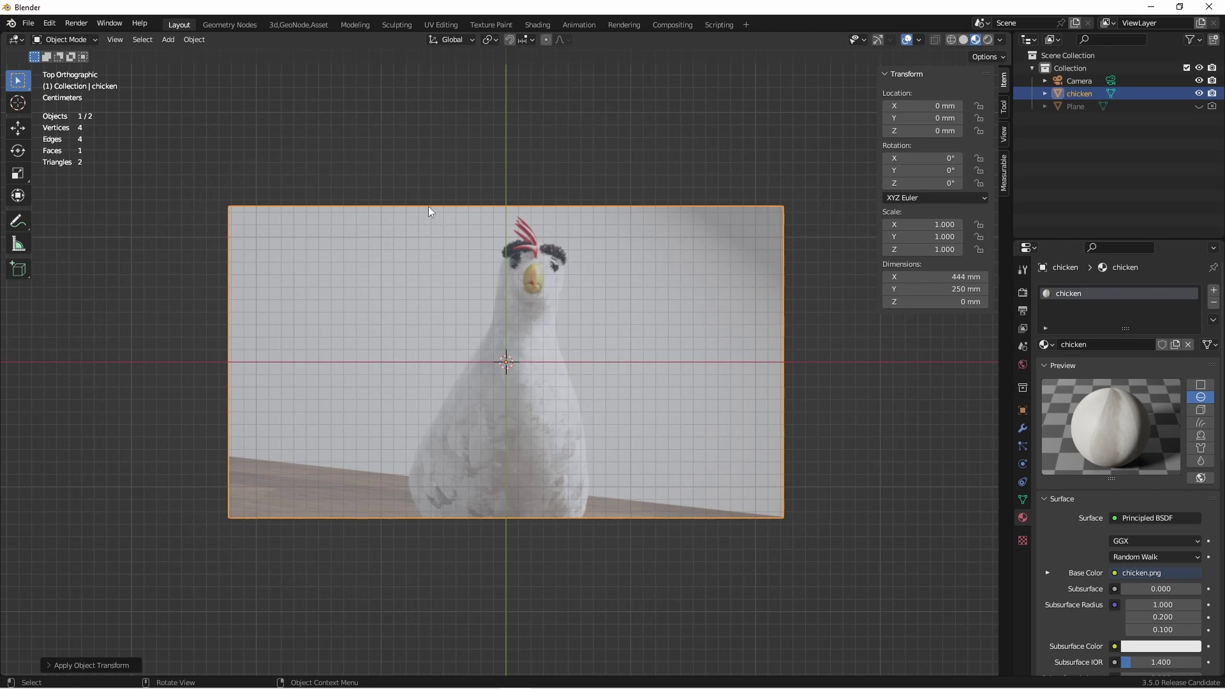
Step: Split the 3D viewport horizontally, turn the lower area into an Asset Browser and search it for "Frame Maker"
drag(4, 672, 235, 381)
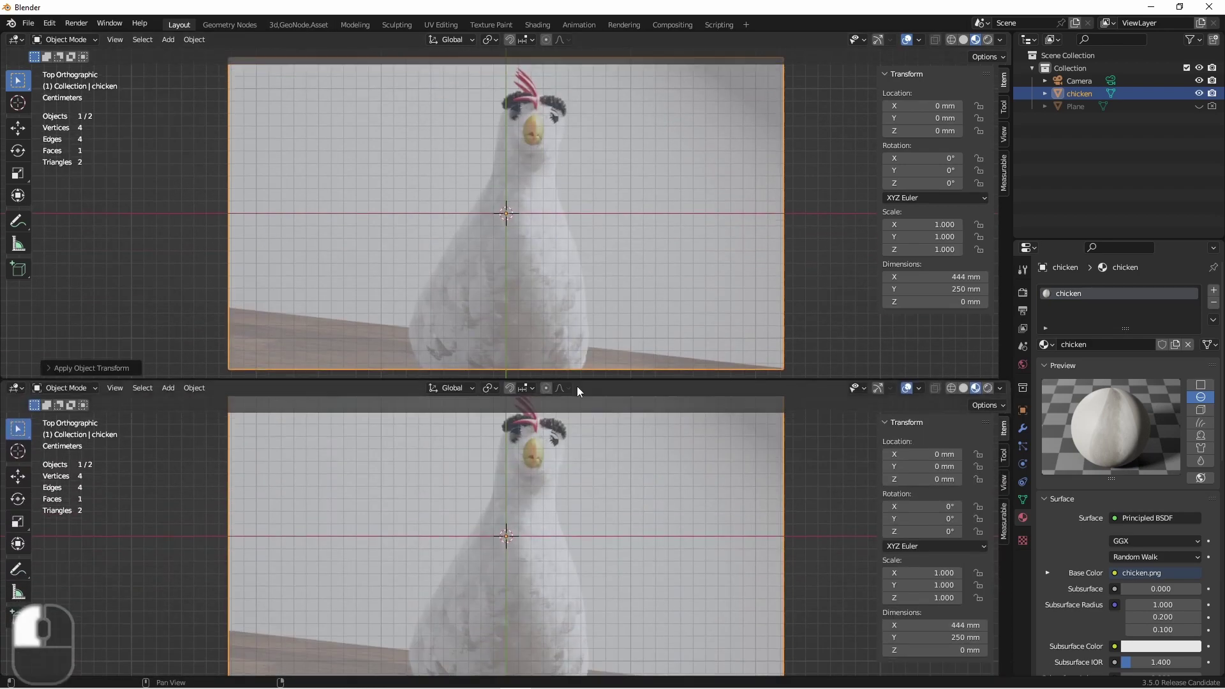
click(16, 388)
click(396, 466)
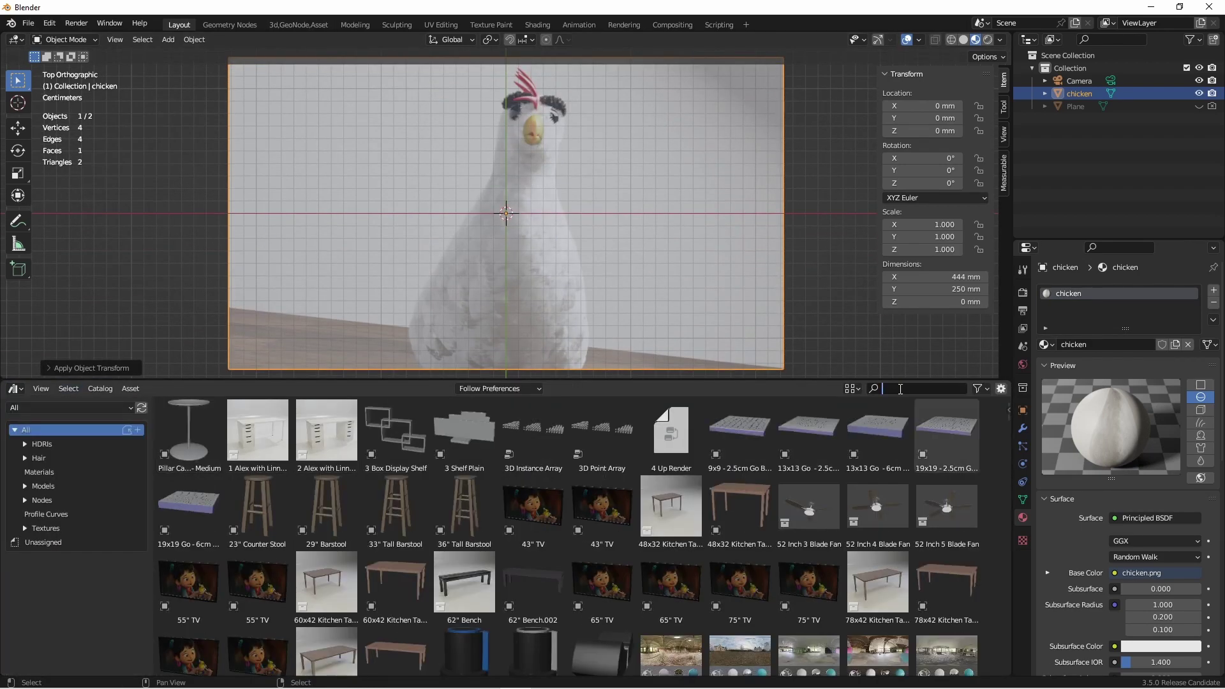
text(Frame Maker)
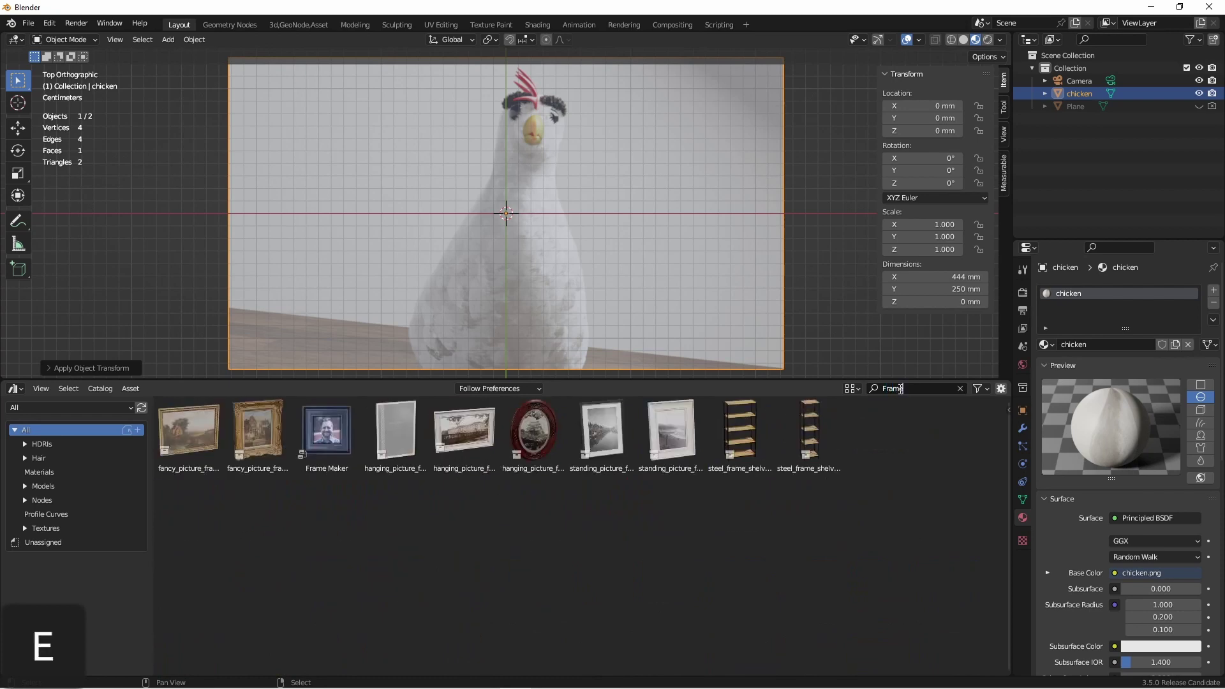
key(Return)
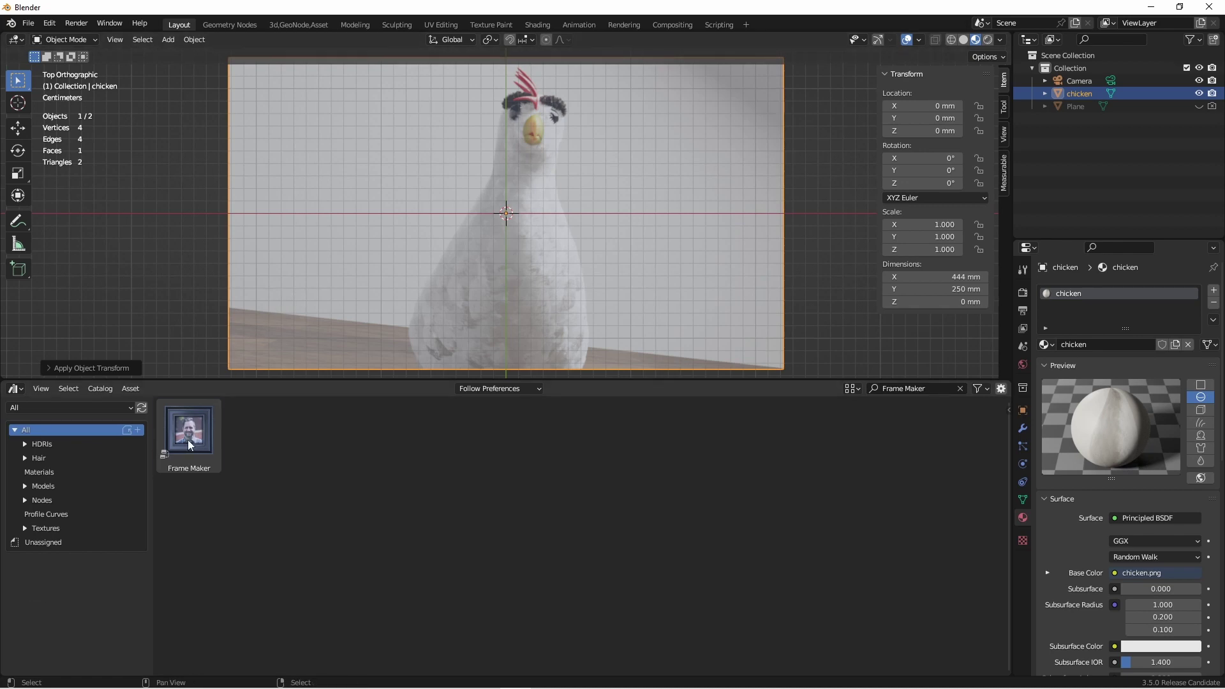
Step: Apply the Frame Maker asset to the chicken plane and exclude the "FrameMaker - Frames - DISABLE ME" collection from the view layer
drag(188, 439, 364, 254)
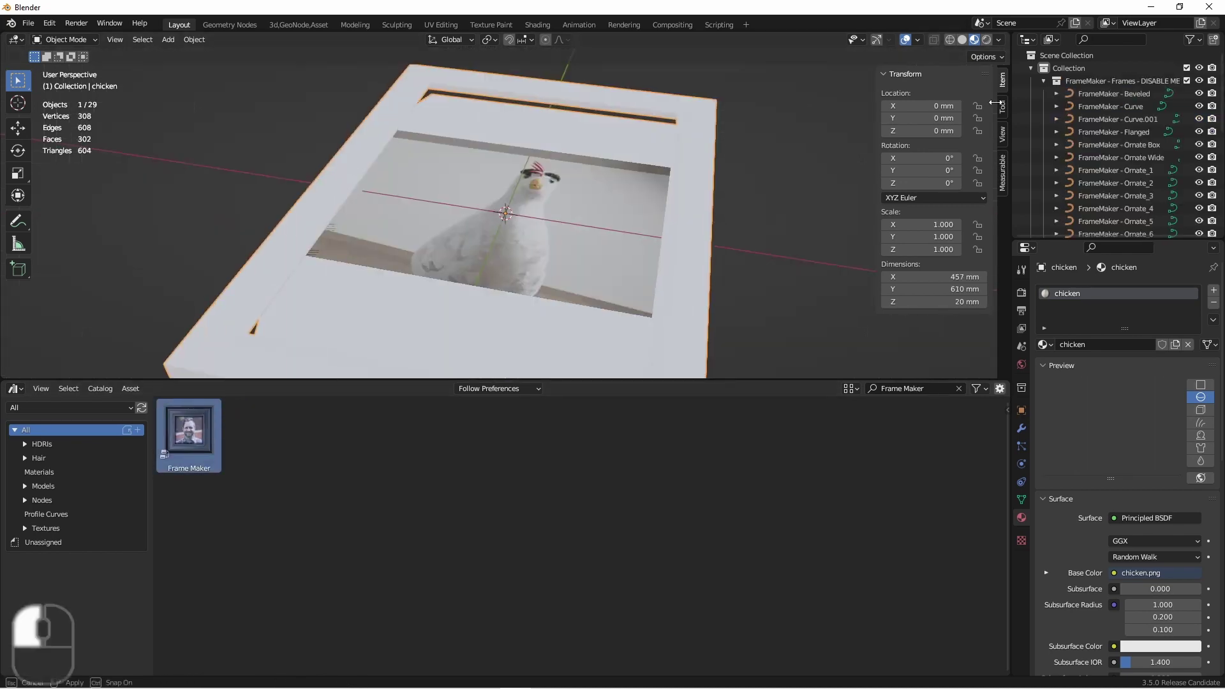
drag(1012, 103, 953, 96)
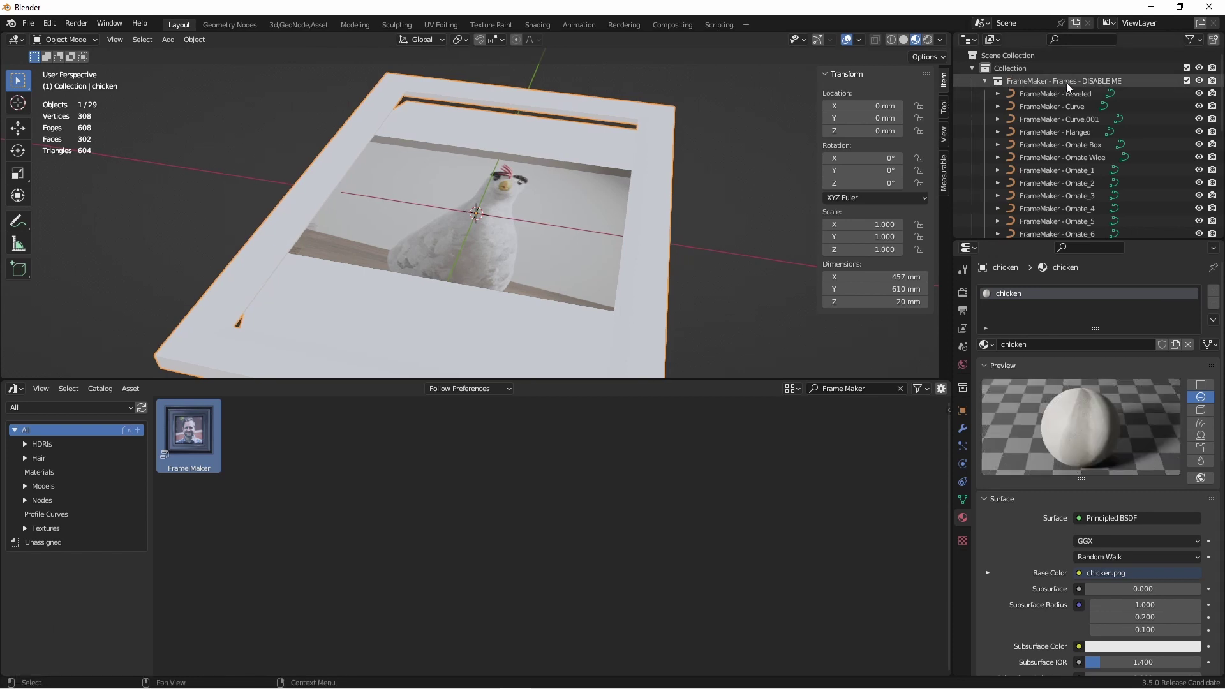
click(1187, 81)
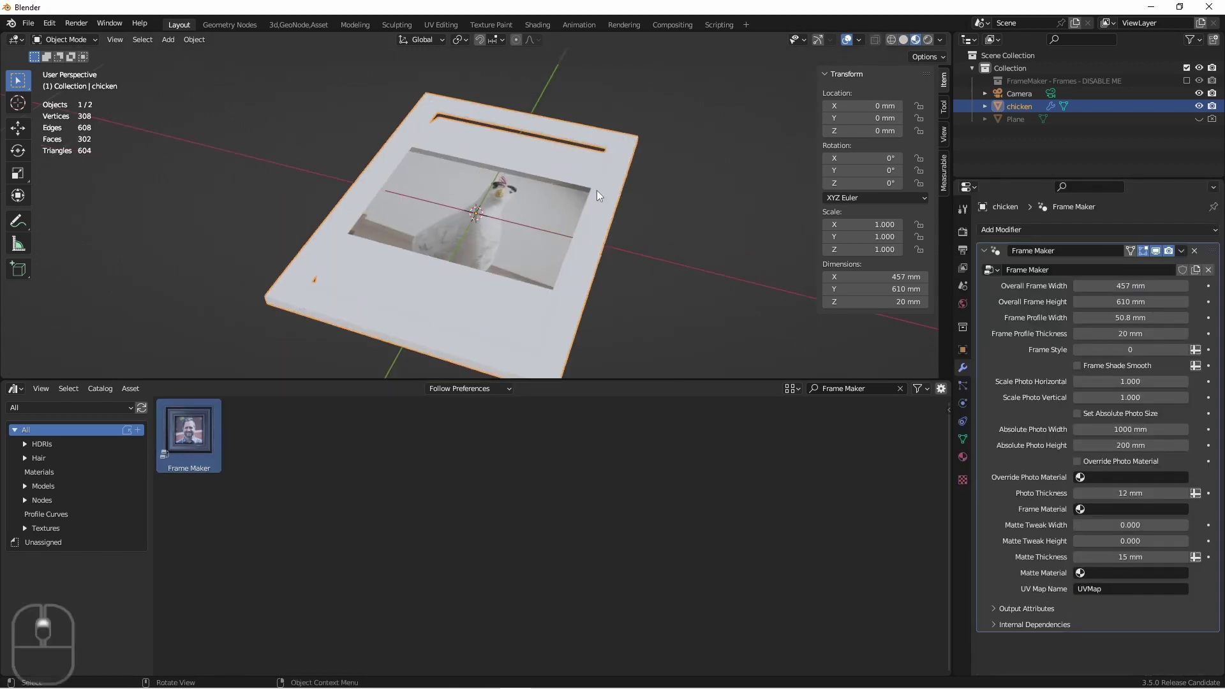
Step: Assign Black Frame as the Frame Maker's frame material and Matte Beige as its matte material
scroll(598, 189, up, 1)
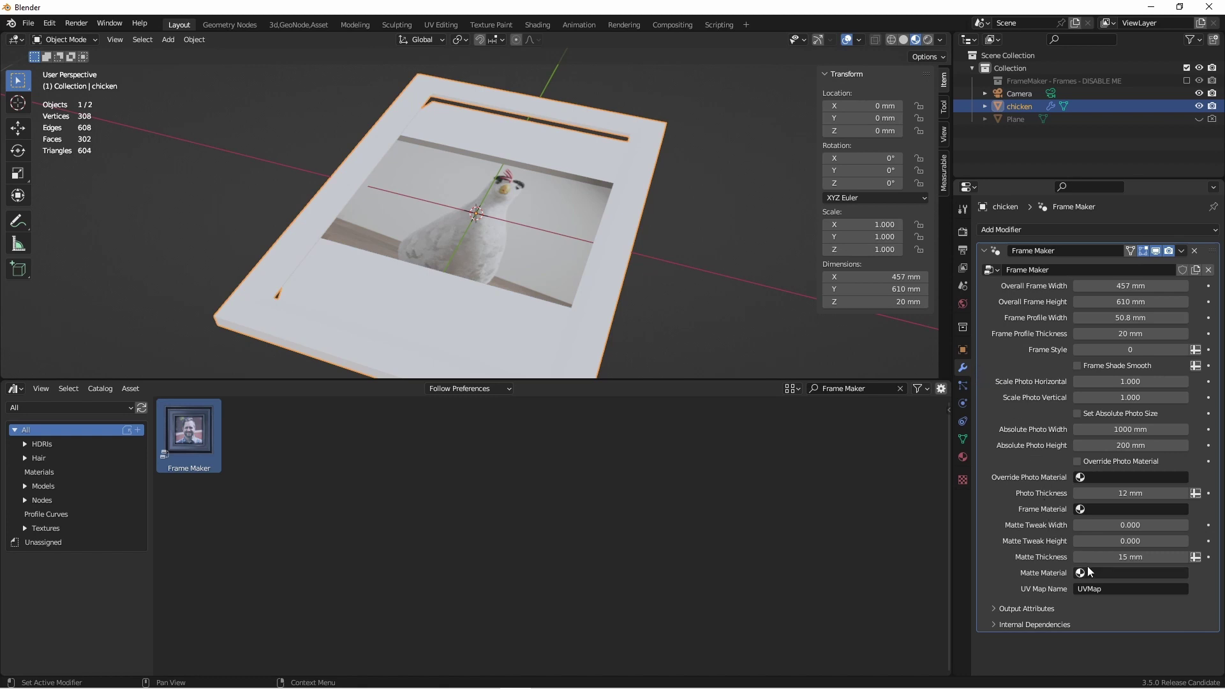
click(1110, 513)
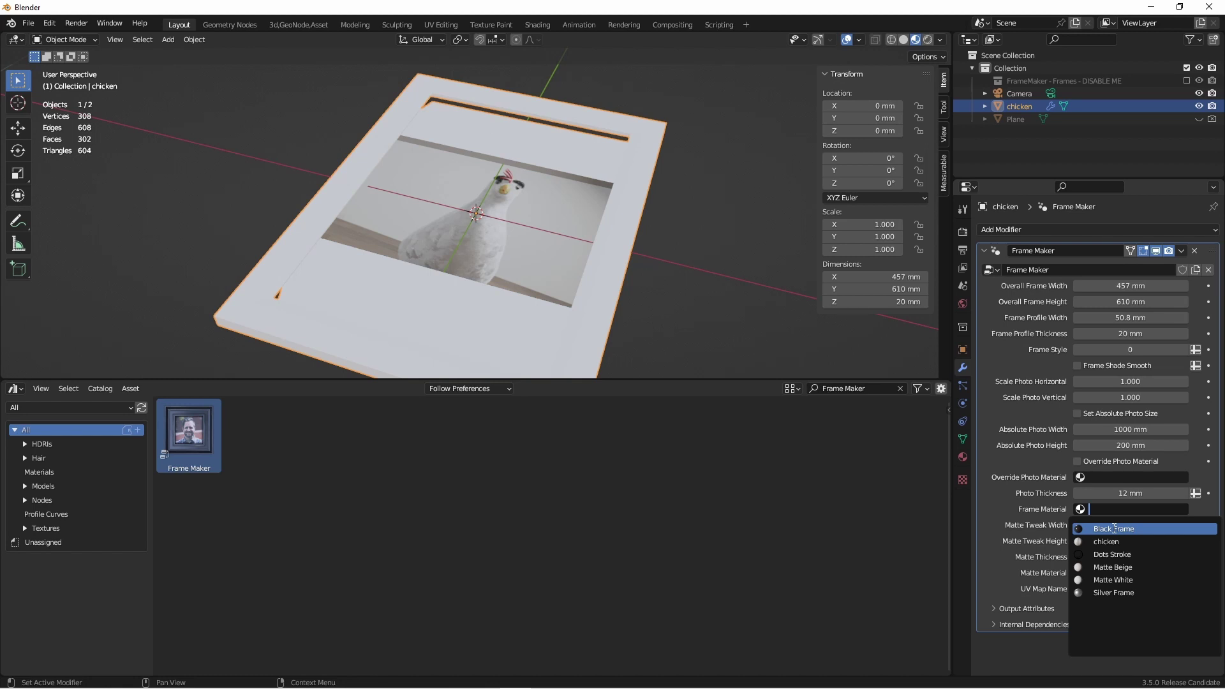
click(1114, 529)
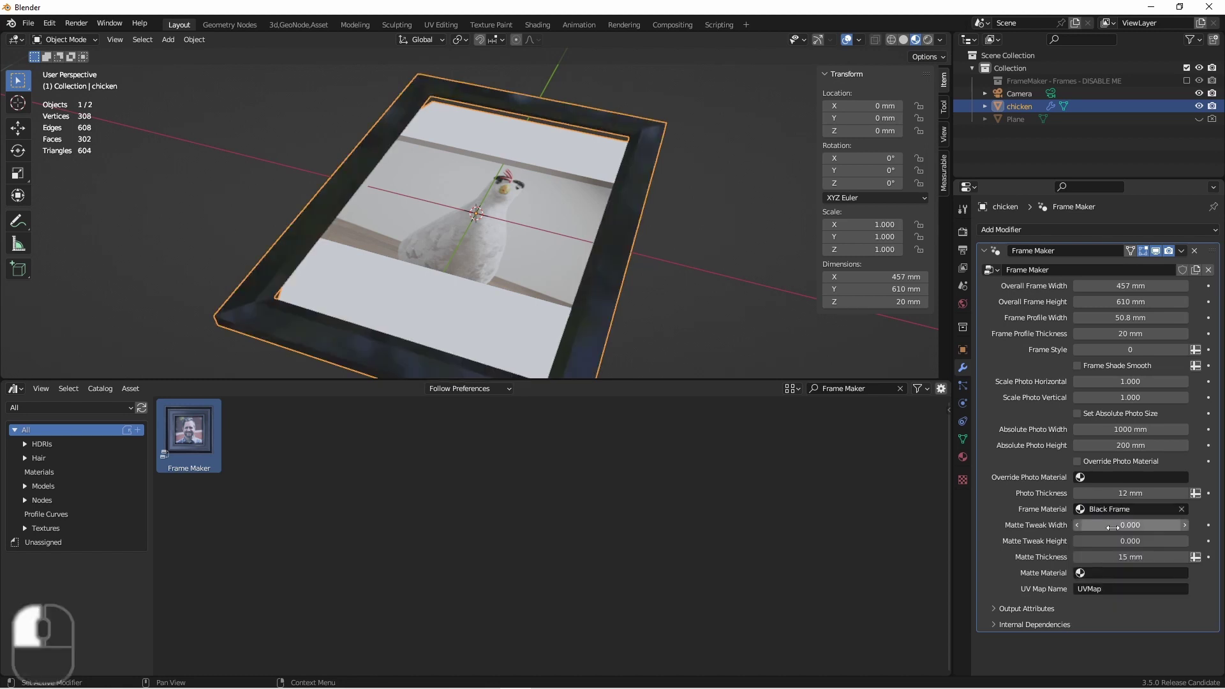
click(1128, 572)
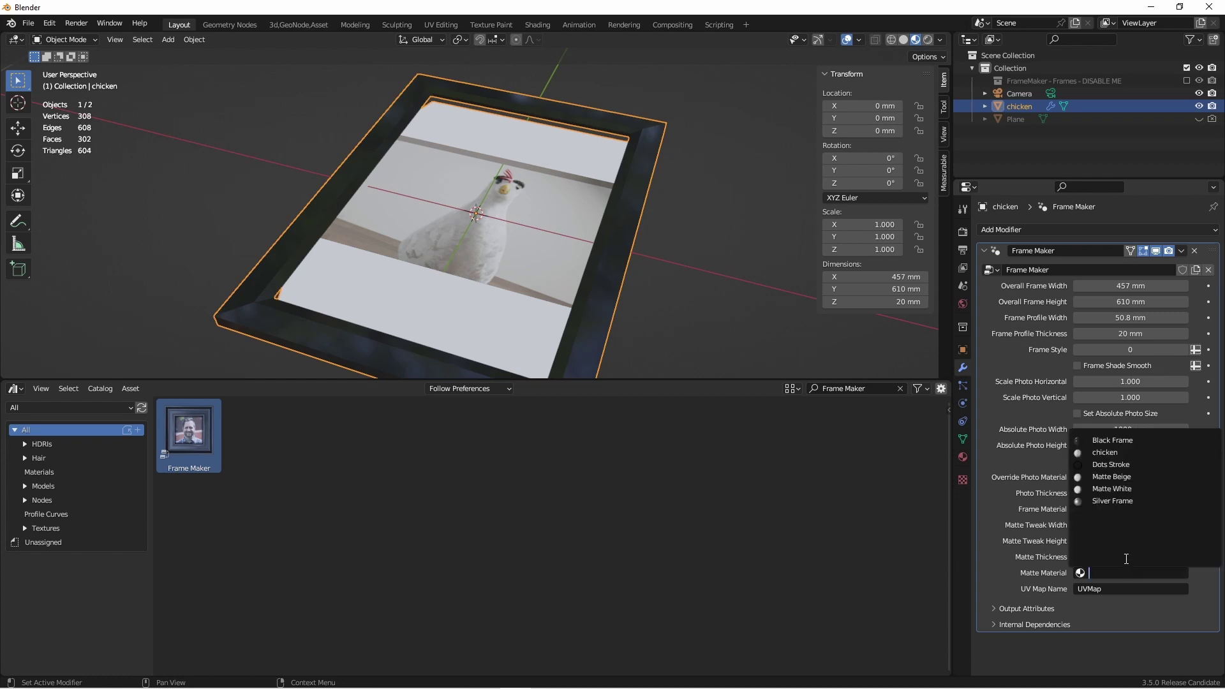
click(1112, 477)
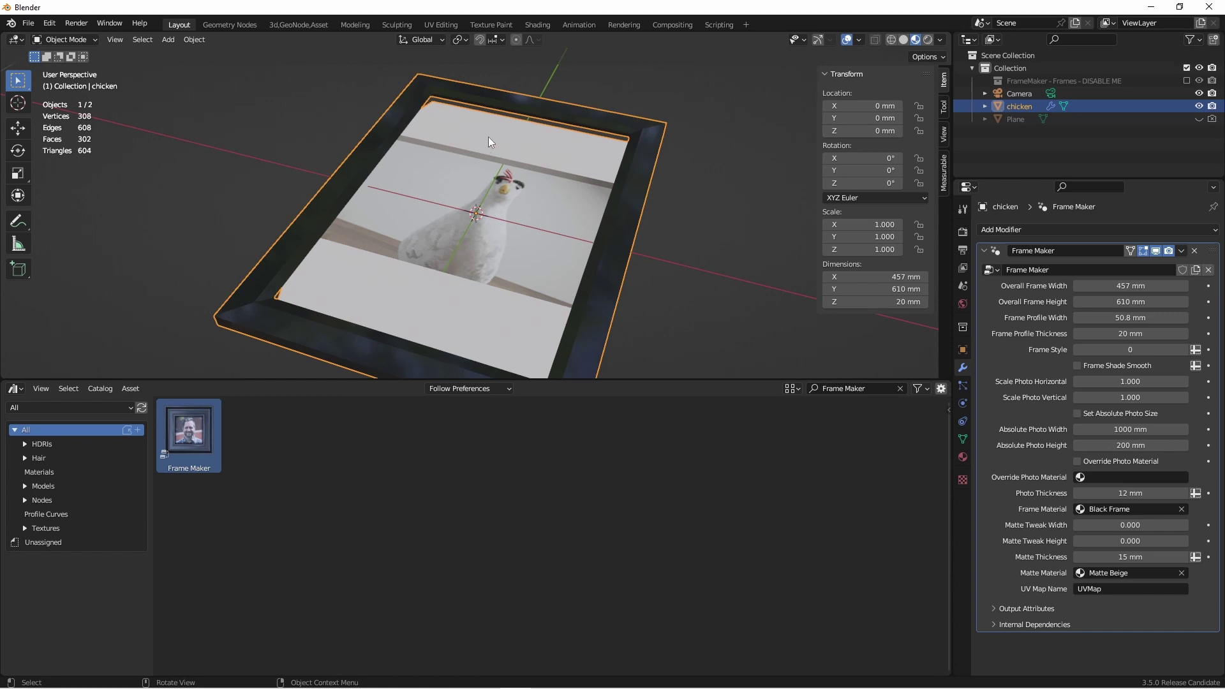
Step: From the top view, set the overall frame height to 16 inches (406 mm) and the overall frame width to 608 mm
key(grave)
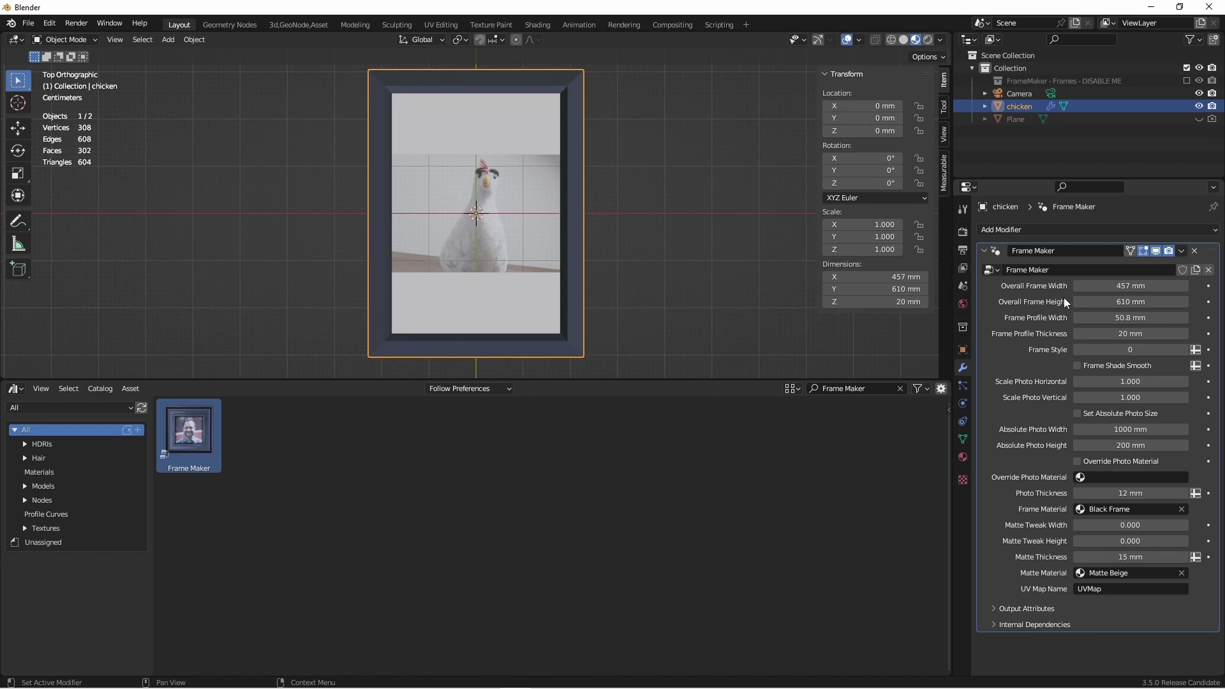
click(442, 198)
click(1123, 302)
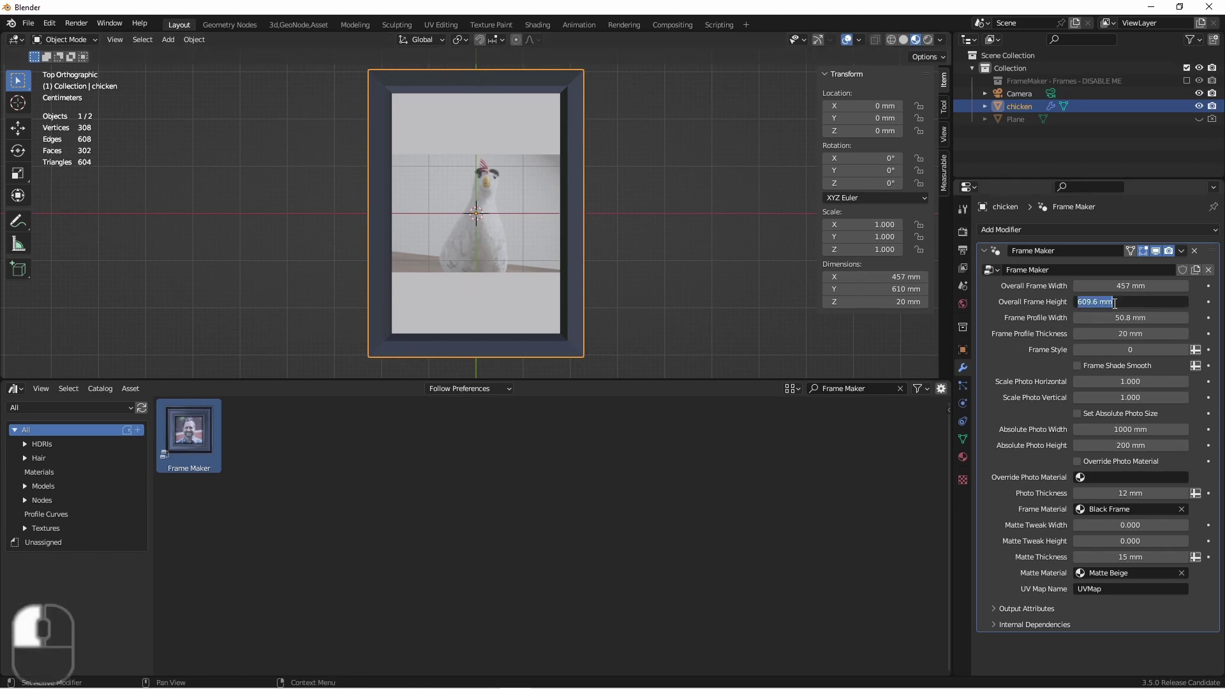
text(16)
key(Return)
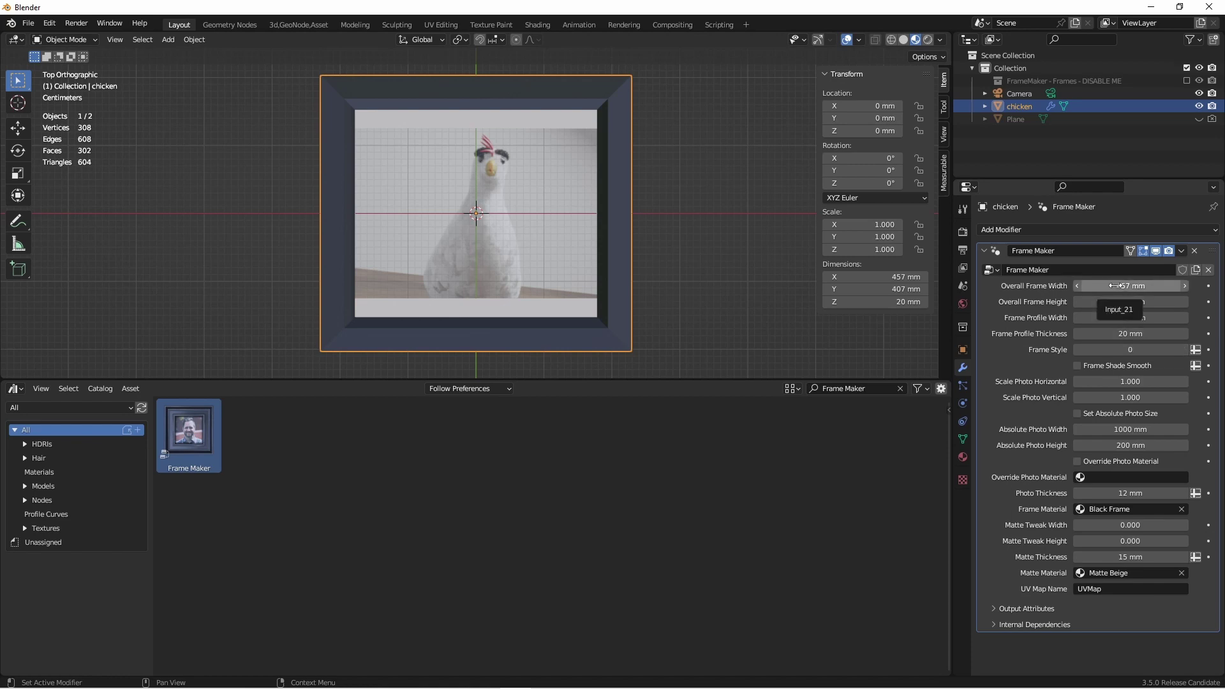
drag(1114, 286, 1167, 286)
click(791, 230)
Step: Set the frame profile width to 36.8 mm and the frame profile thickness to 25 mm
middle_drag(652, 319, 647, 233)
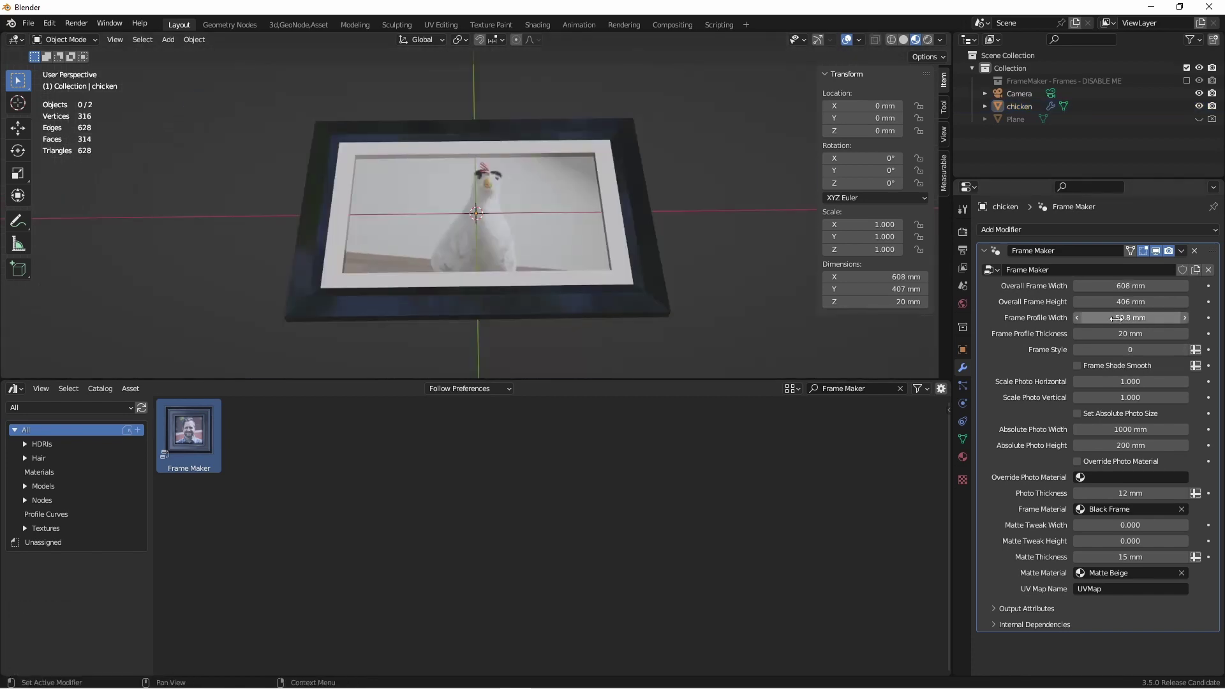
scroll(662, 217, up, 2)
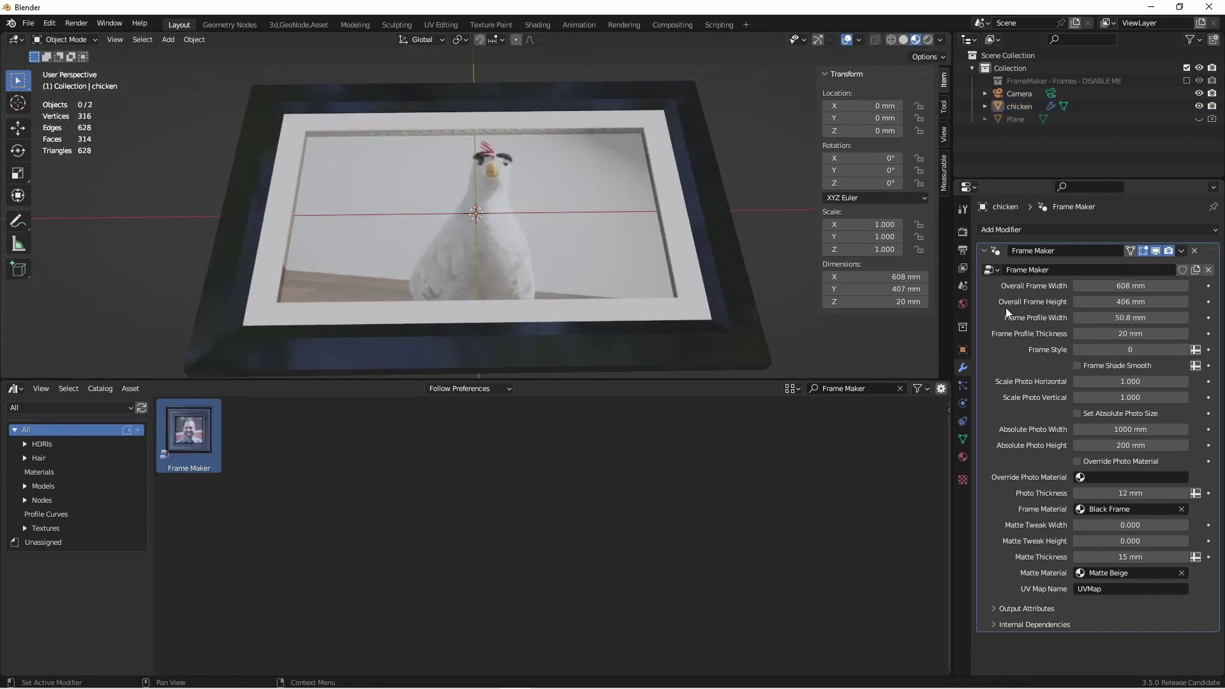
shift+drag(1123, 318, 1148, 334)
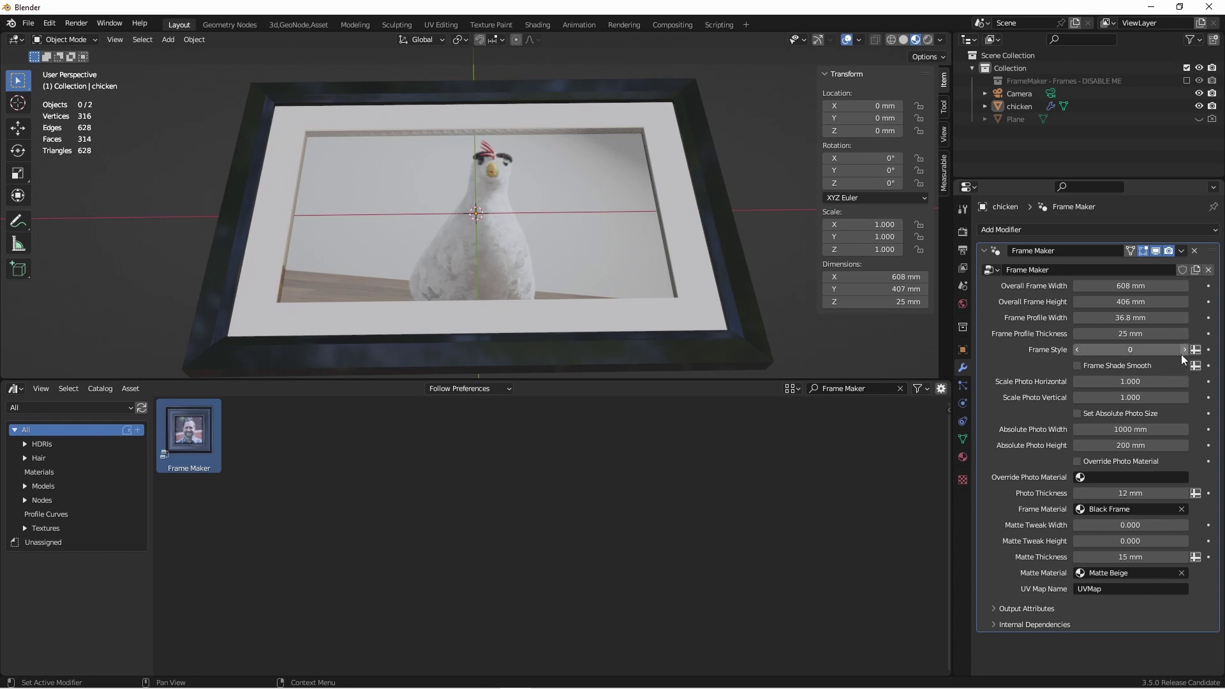
Step: Step through the available frame profiles and set Frame Style to 8
click(1183, 350)
click(1184, 351)
click(1185, 351)
click(1184, 350)
click(1184, 351)
click(1184, 349)
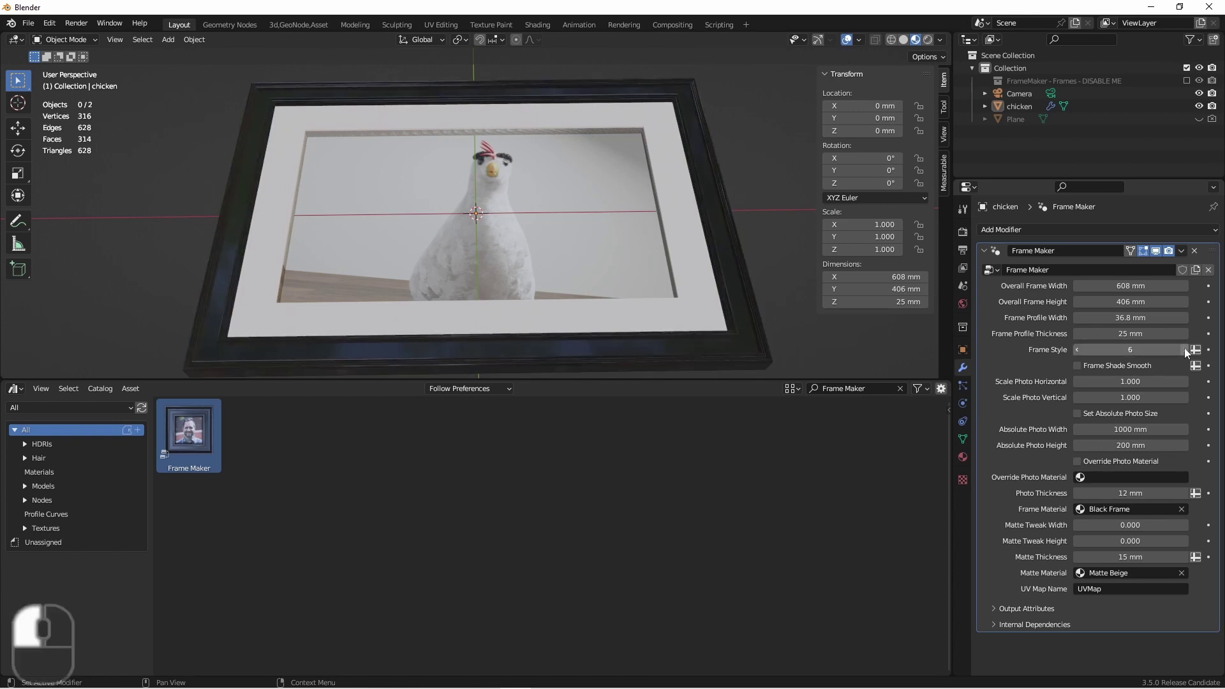
click(1184, 349)
click(1184, 349)
click(1184, 349)
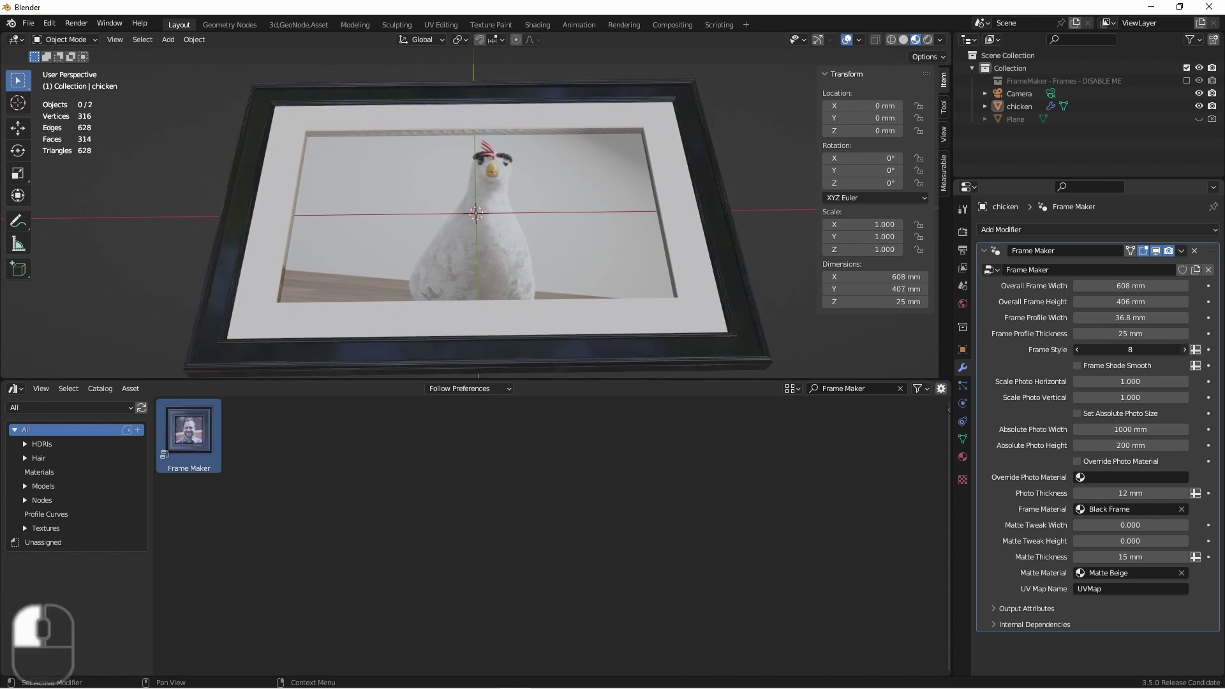
click(1074, 349)
Step: Try Frame Shade Smooth on the frame while viewing its corner up close, and turn it back off
mouse_move(750, 268)
middle_down()
mouse_move(726, 278)
mouse_move(734, 285)
middle_up()
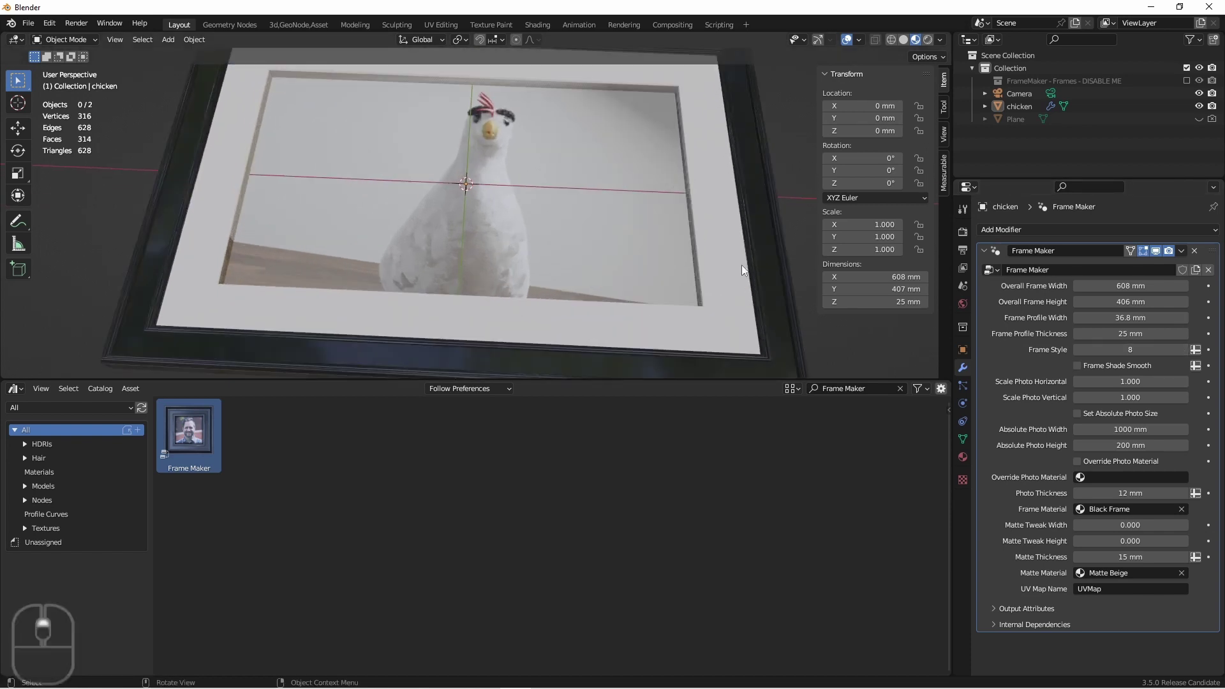
scroll(673, 133, up, 4)
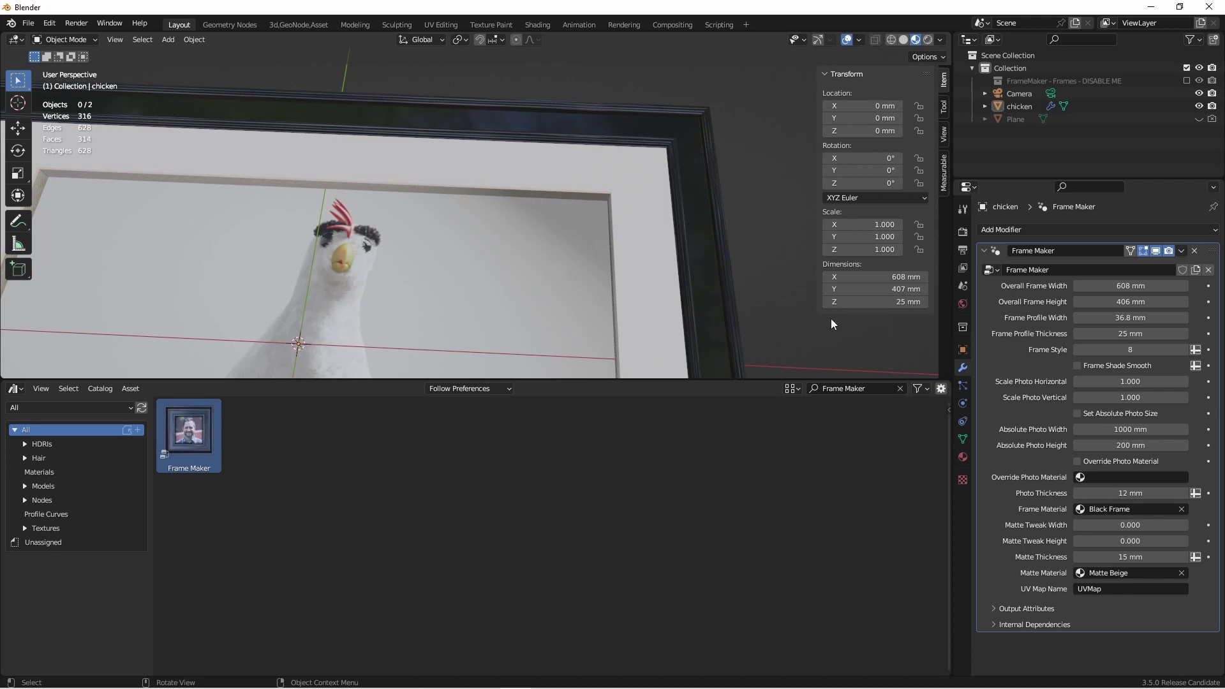
click(1077, 365)
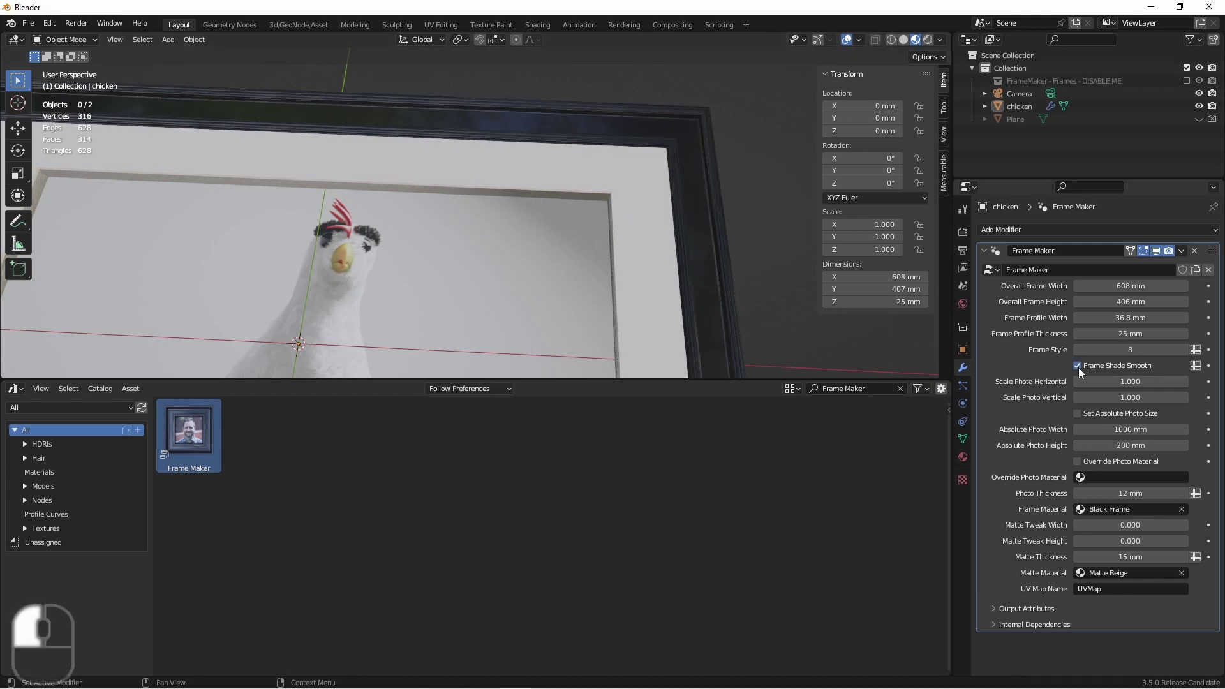
click(1078, 367)
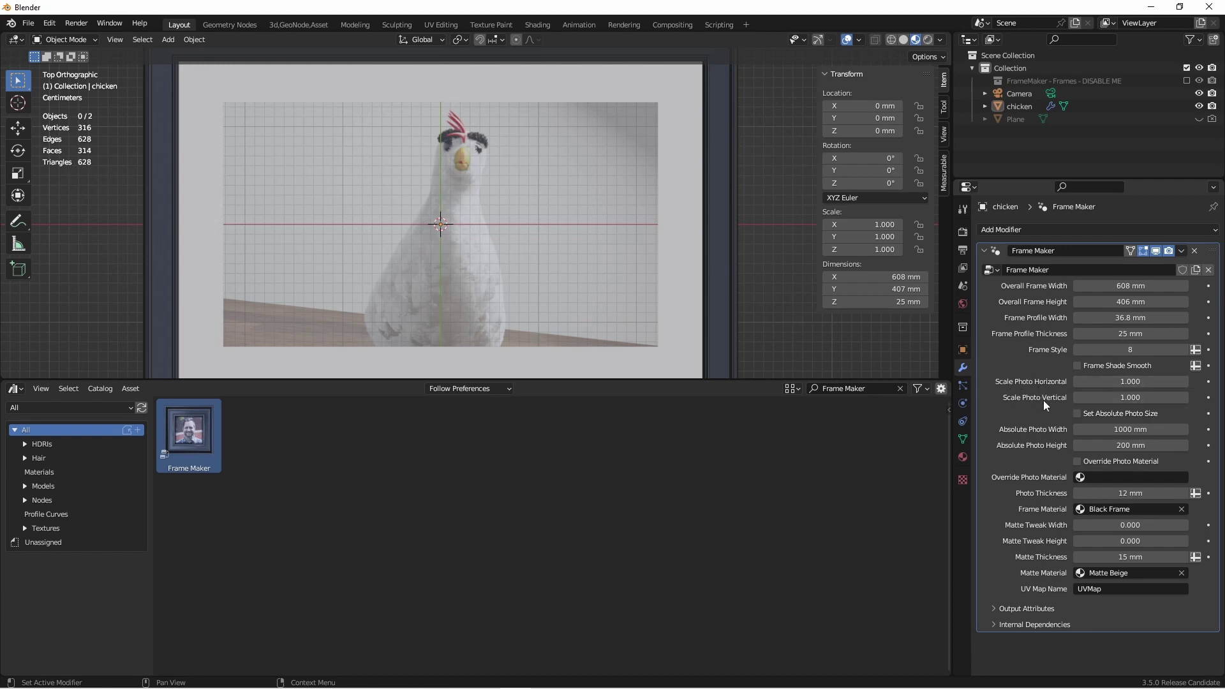
Step: Try out a different horizontal photo scale and the Set Absolute Photo Size option, reverting both
shift+drag(1123, 381, 1164, 381)
right_click(1130, 381)
click(1077, 414)
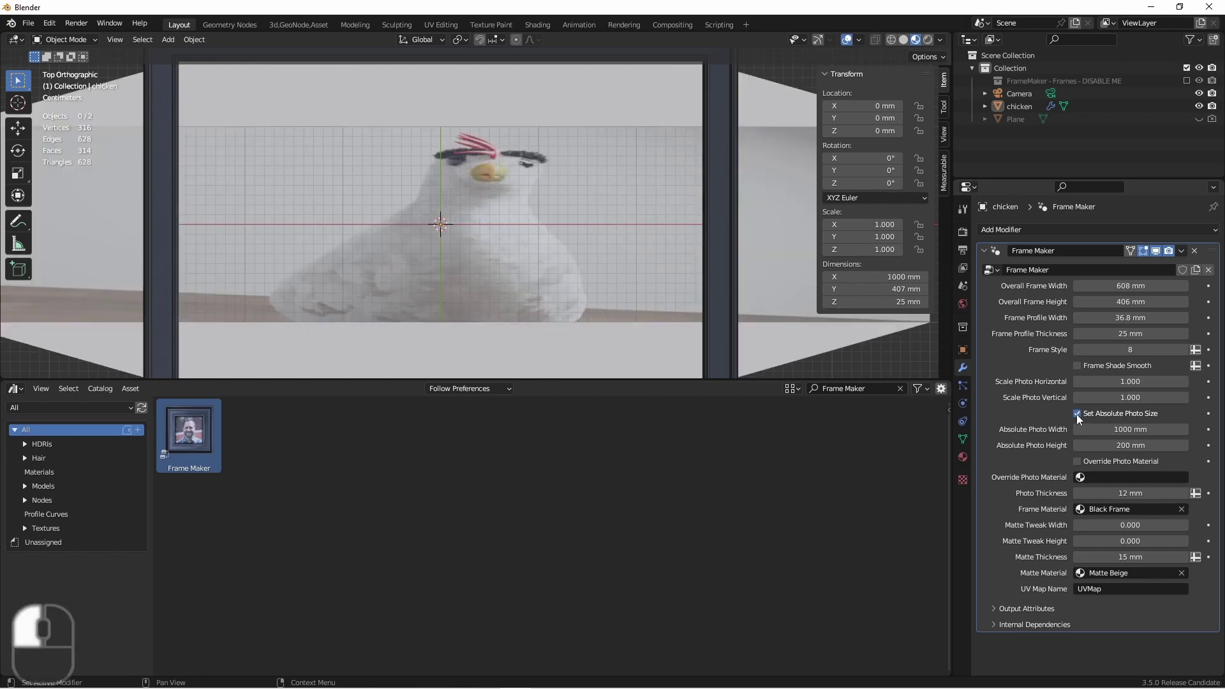
click(1126, 429)
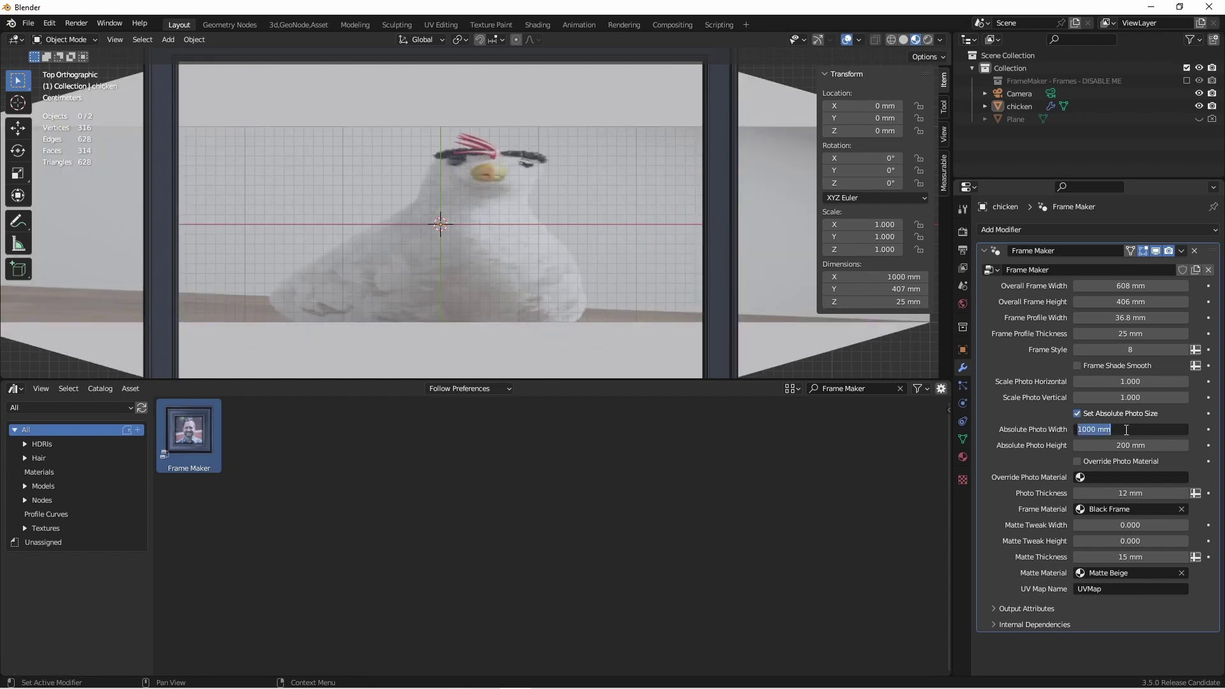
key(Escape)
click(1077, 413)
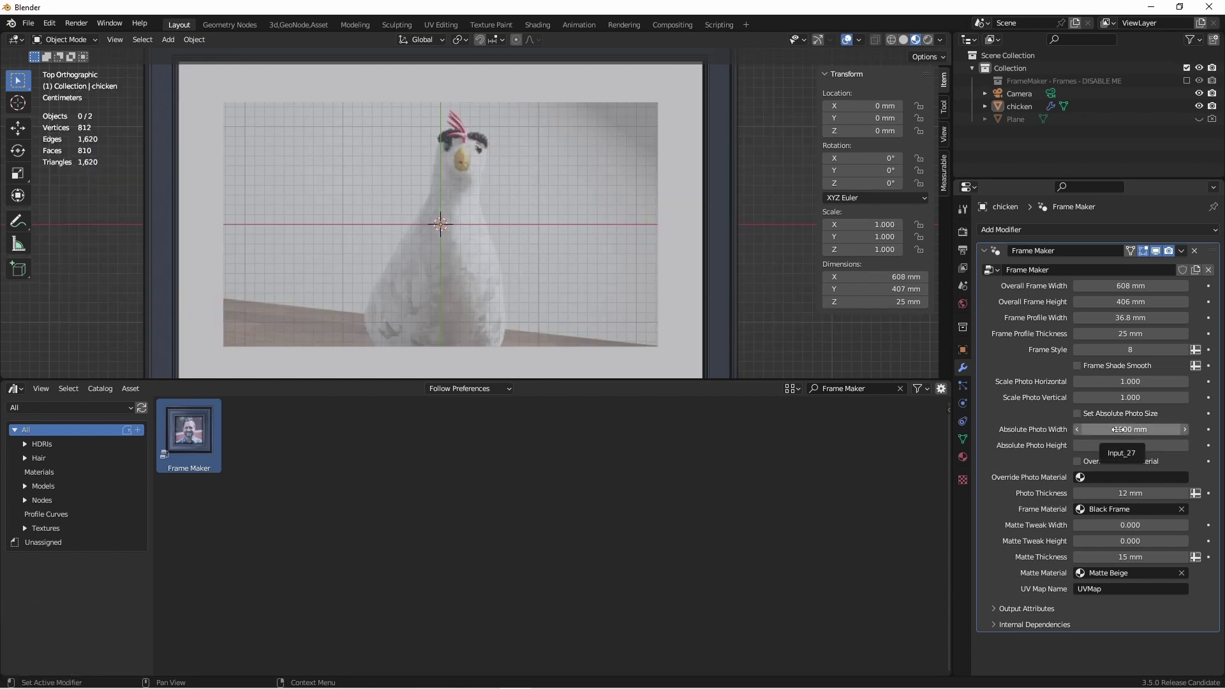
Step: Set both Absolute Photo Width and Absolute Photo Height to 8 inches (203 mm), and enable Set Absolute Photo Size
click(1117, 429)
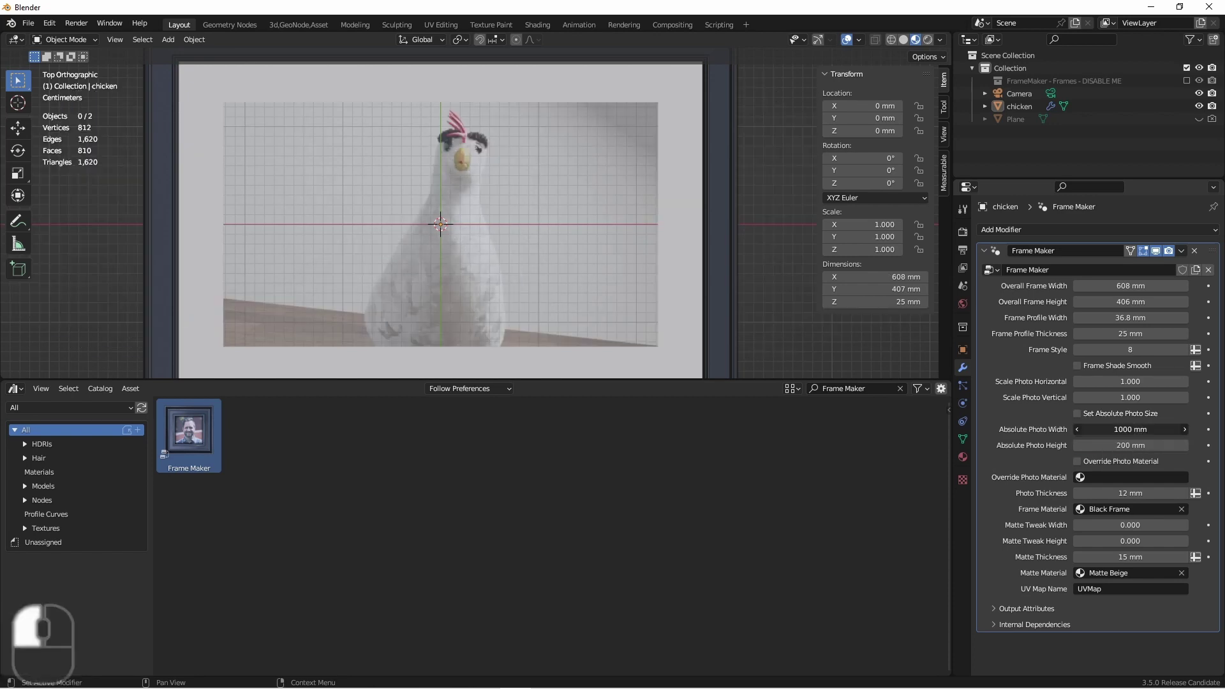
text(8")
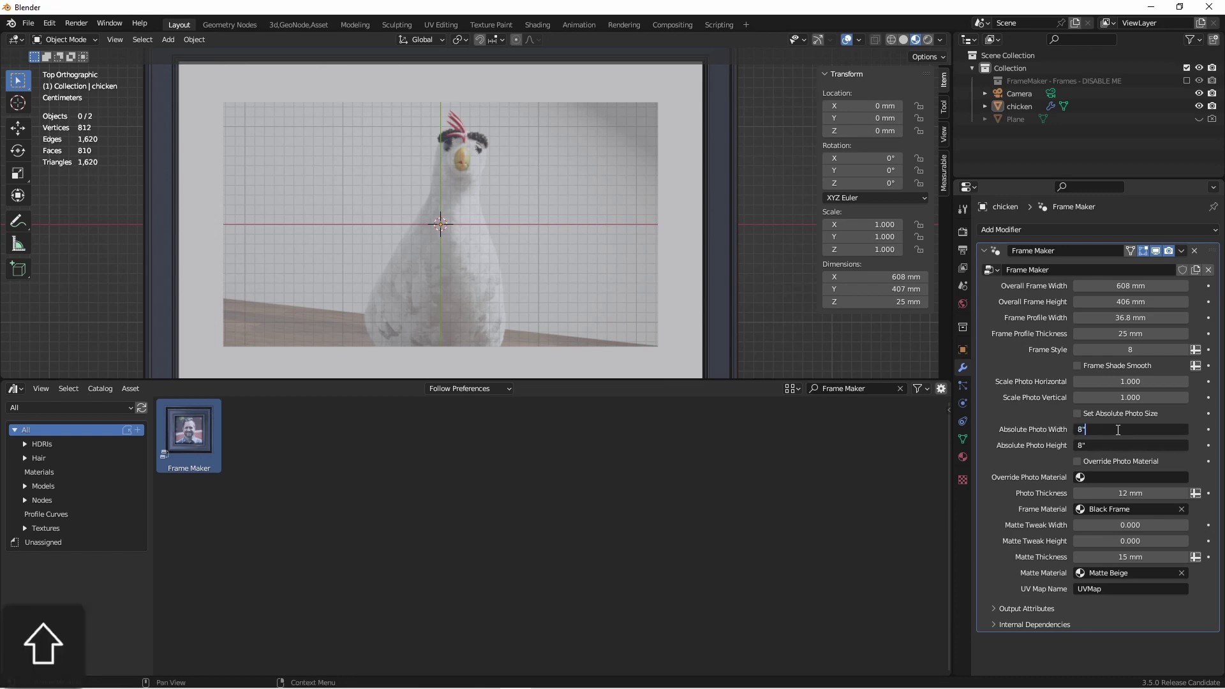
key(Return)
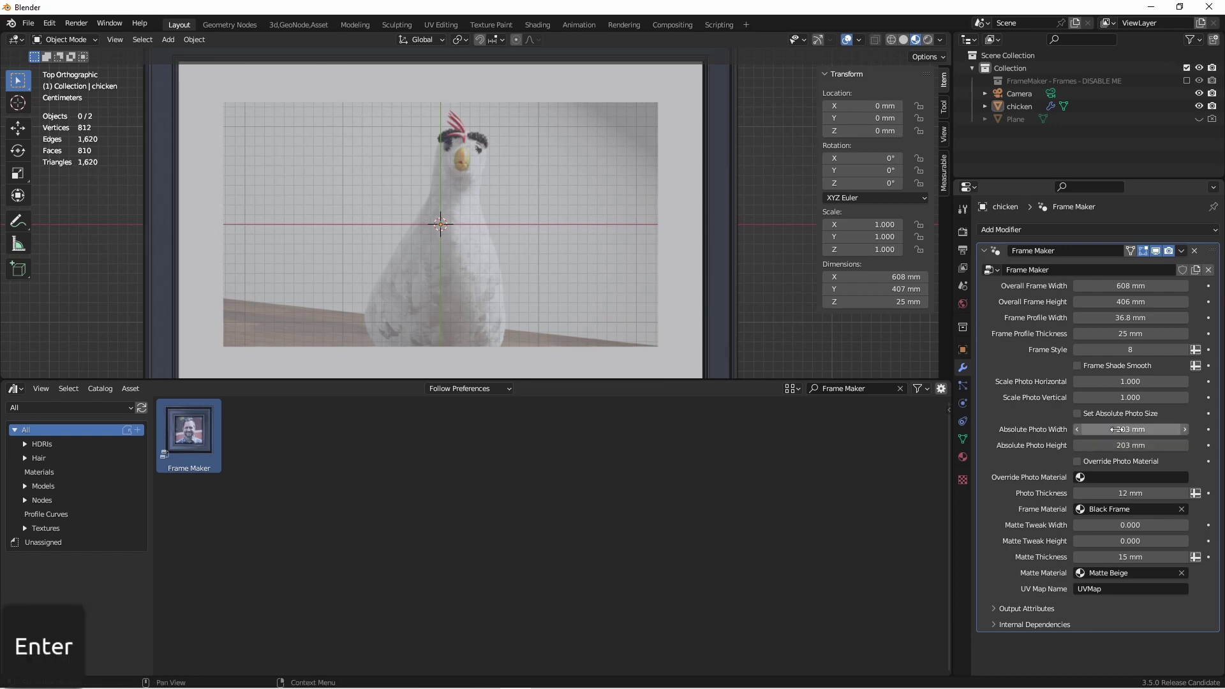
click(1077, 414)
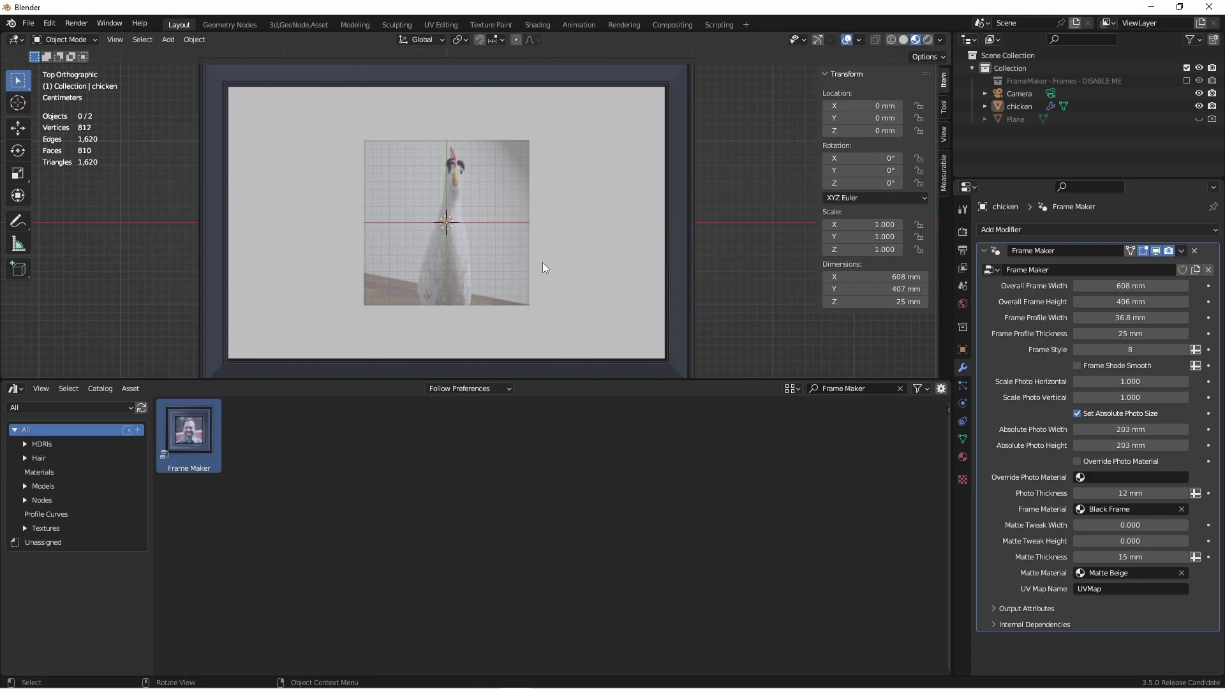
Step: Enable Override Photo Material and look through the materials available for the override
click(1077, 461)
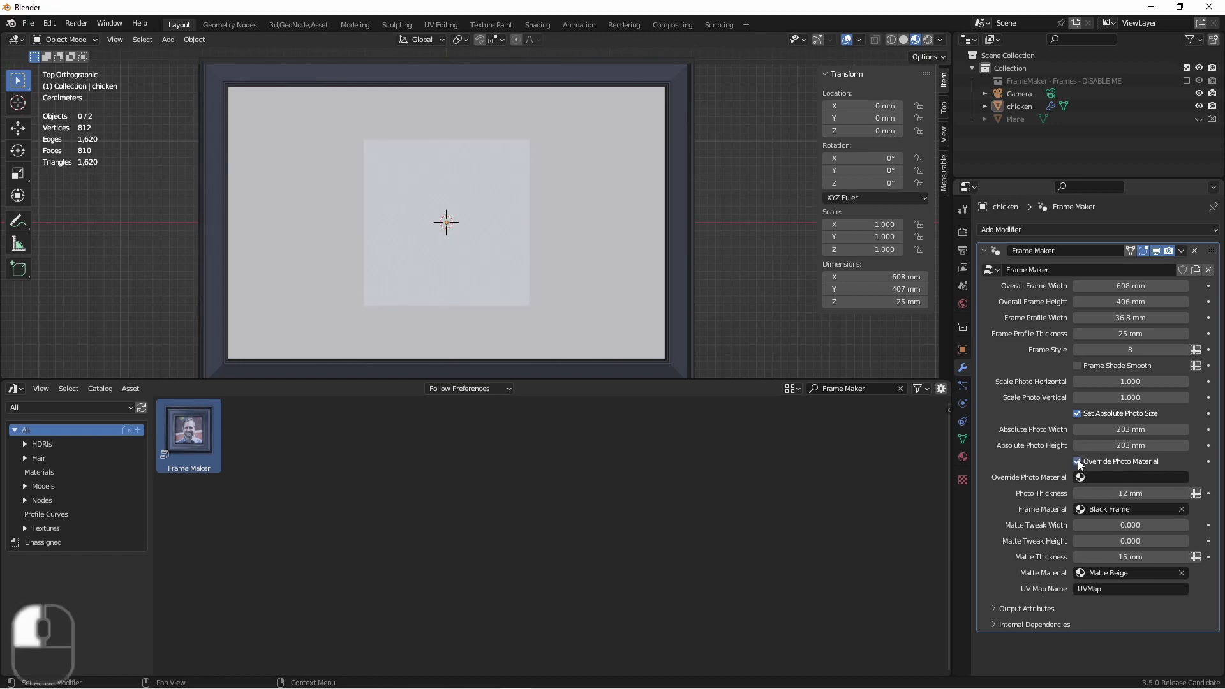
click(1099, 477)
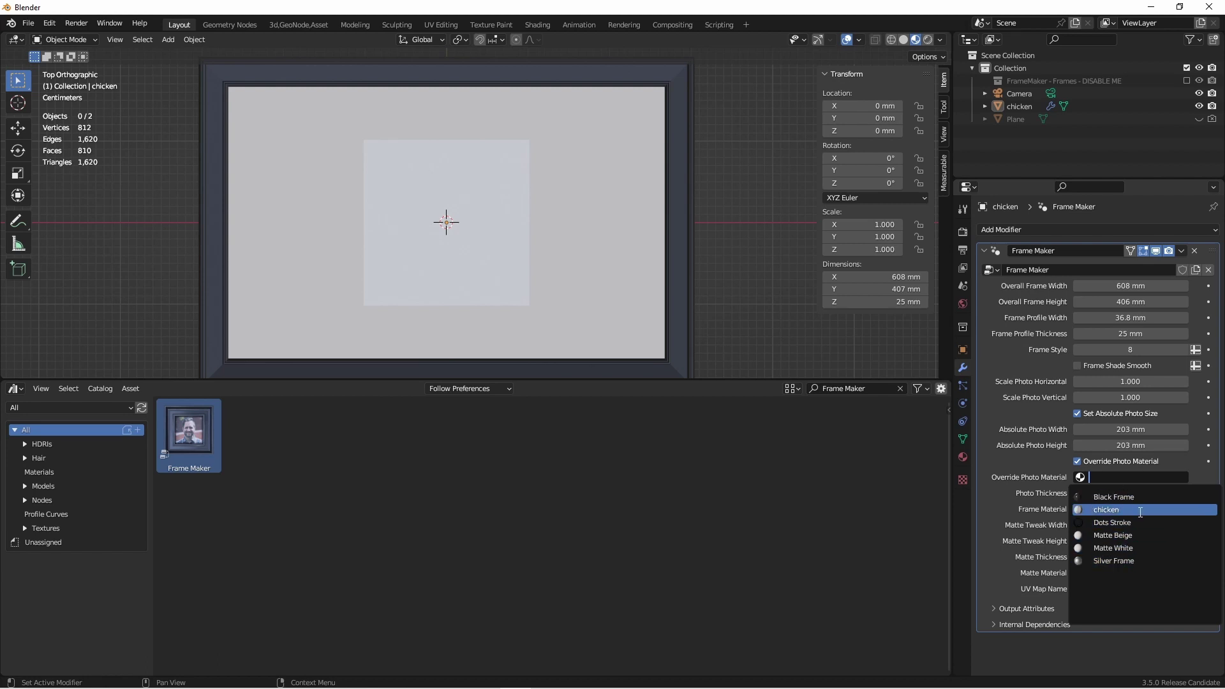
click(1016, 466)
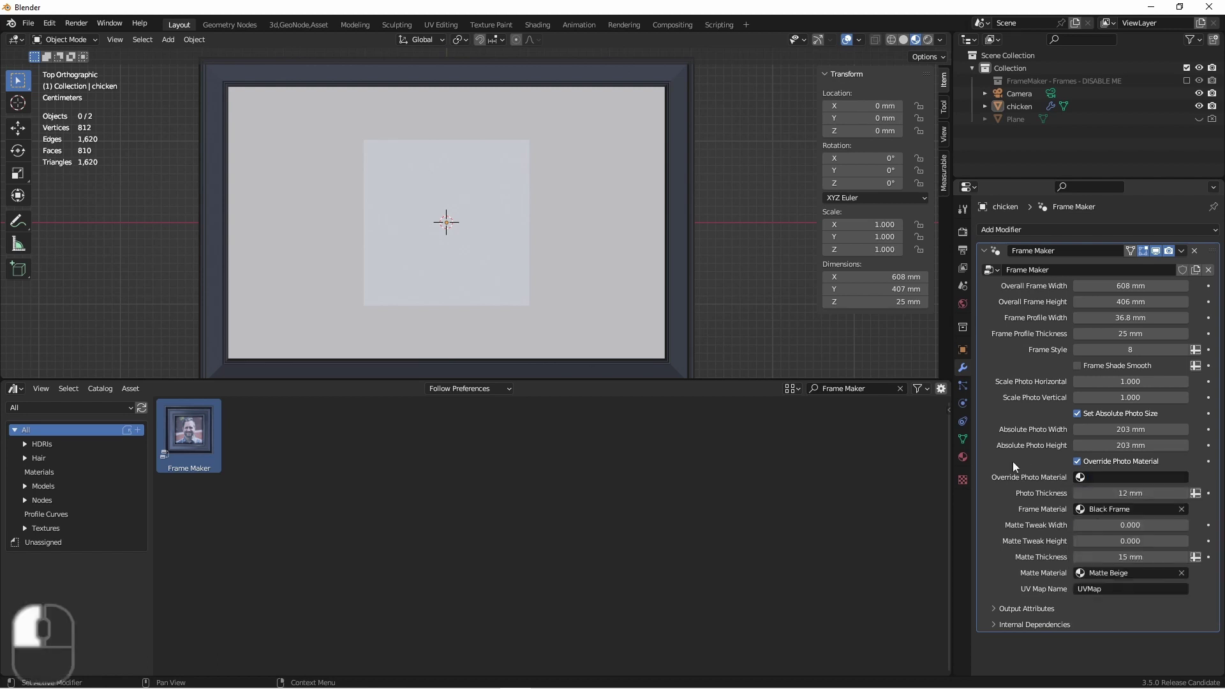
Step: Import the twins image into the scene as a plane
click(28, 24)
mouse_move(70, 195)
click(233, 373)
scroll(675, 457, down, 4)
double_click(675, 457)
scroll(668, 254, down, 5)
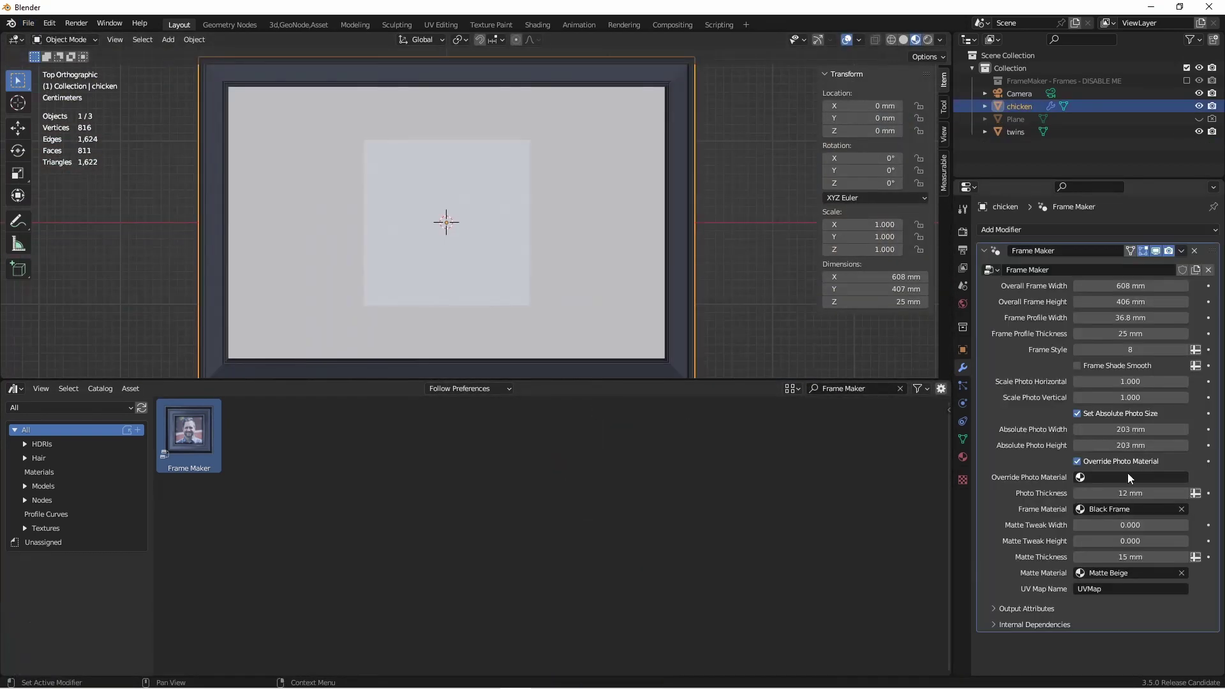
Step: Set the override photo material to twins, and turn Set Absolute Photo Size and Override Photo Material back off
click(1116, 478)
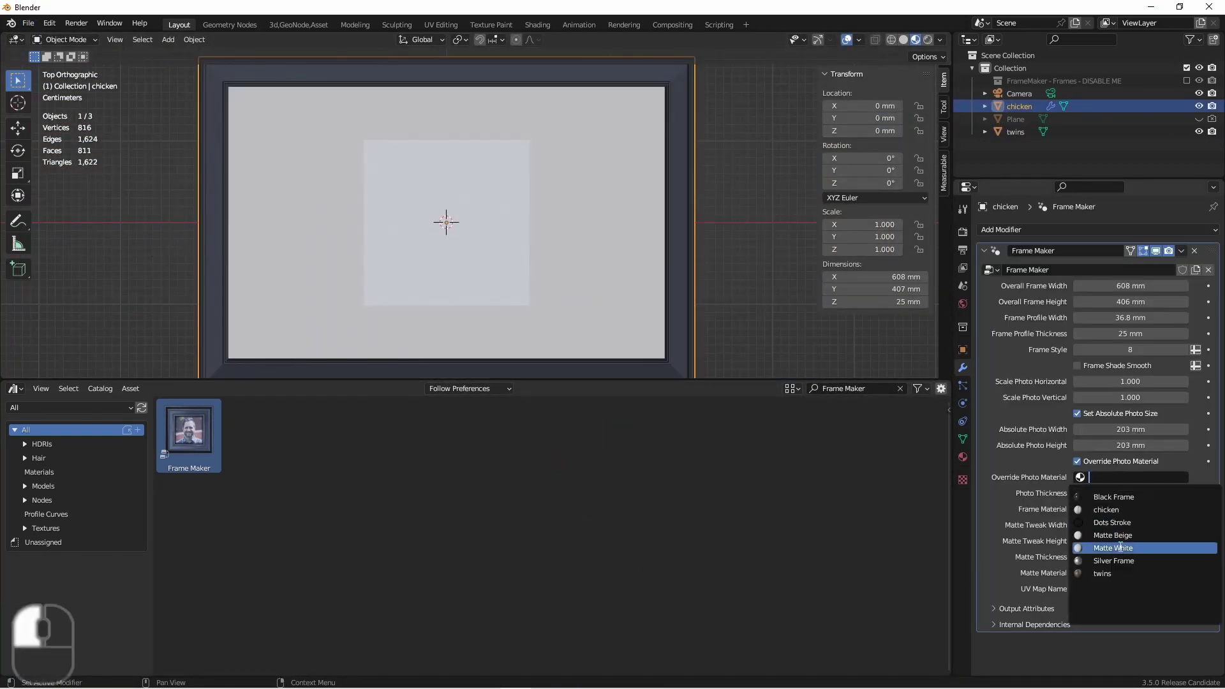
click(1116, 574)
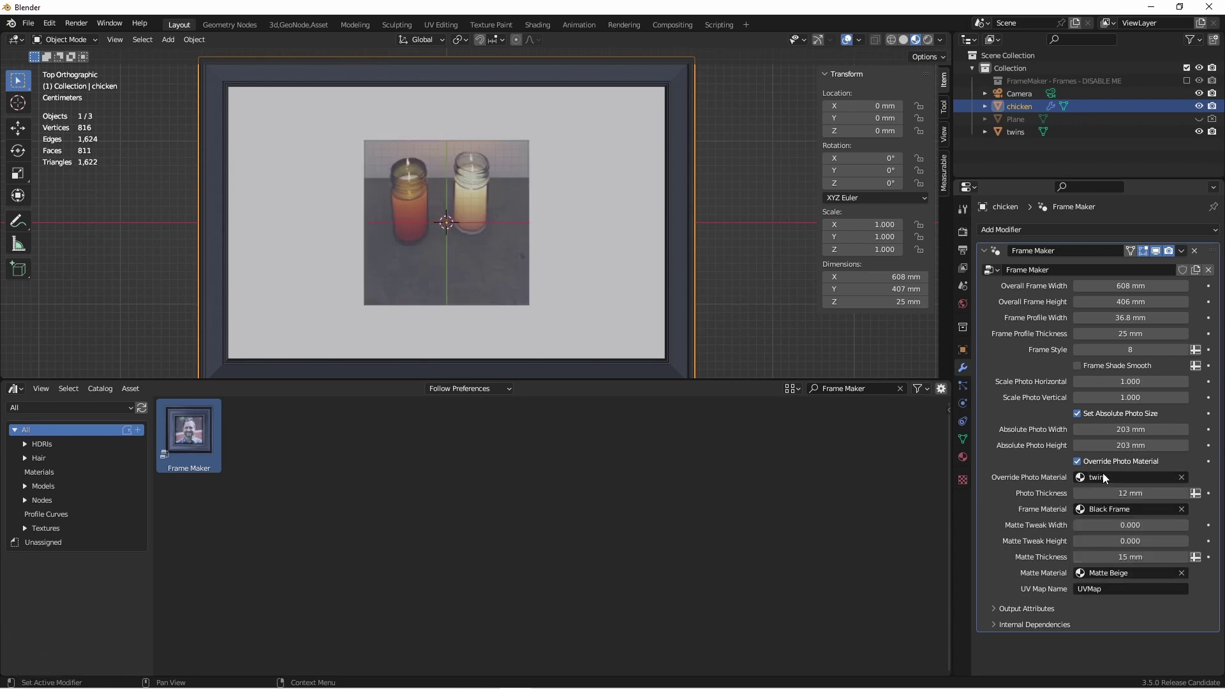
click(1078, 414)
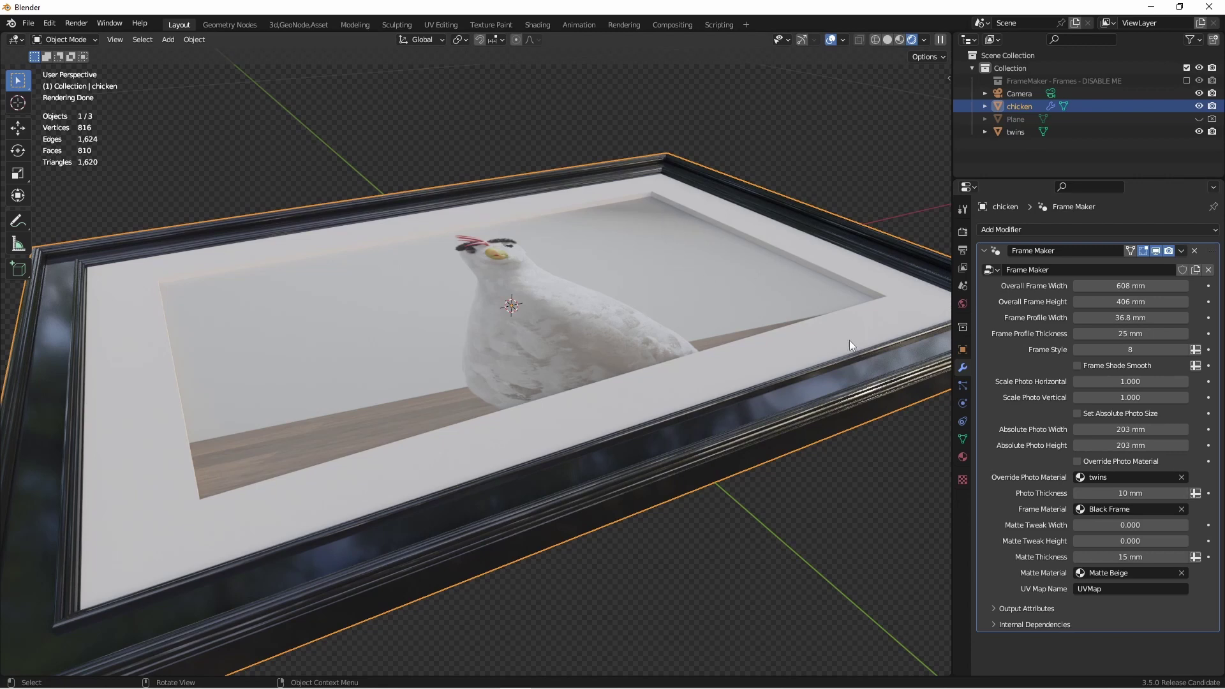
Step: Set Photo Thickness to 12 mm, and from the top view adjust Matte Tweak Width to 0.184 and Matte Tweak Height to 0.013
mouse_move(1127, 493)
shift+mouse_down()
mouse_move(1152, 494)
mouse_move(1104, 493)
shift+mouse_up()
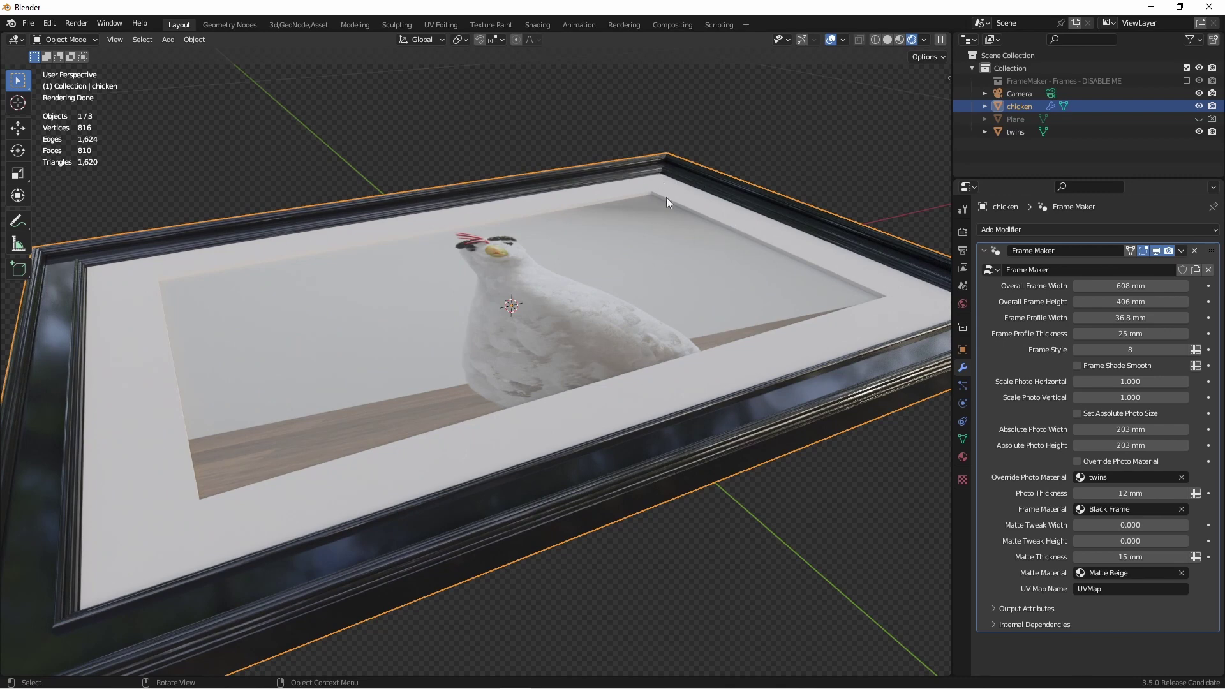
key(KP_7)
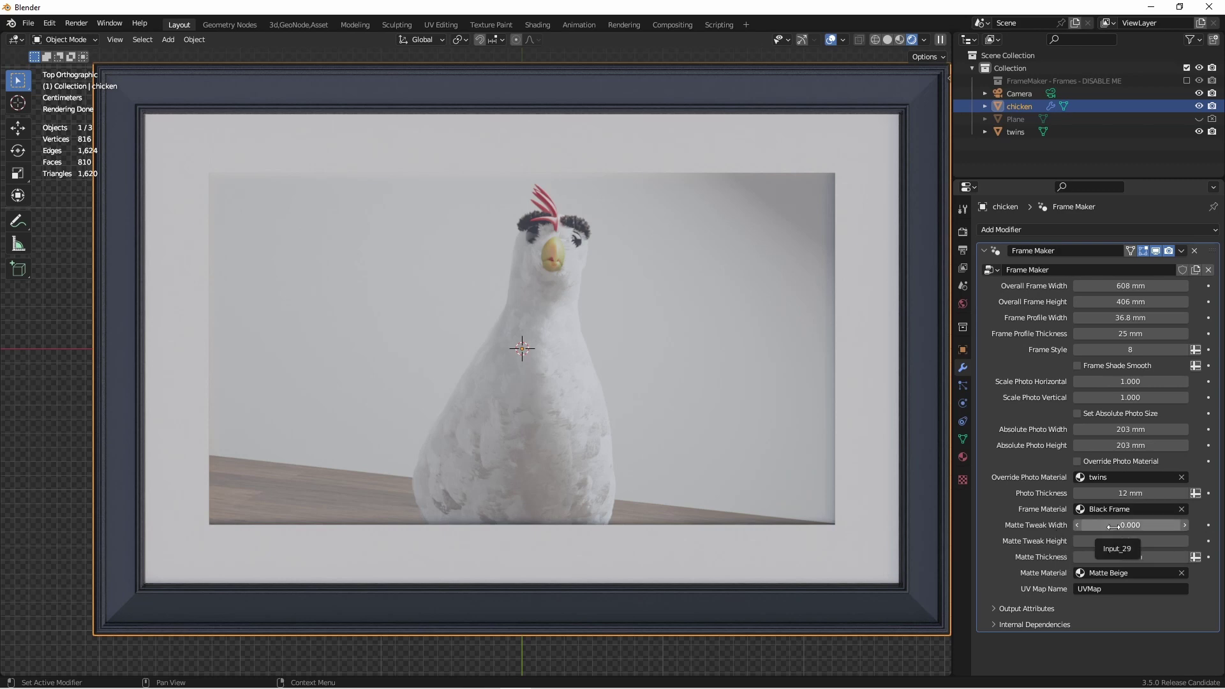
key(shift)
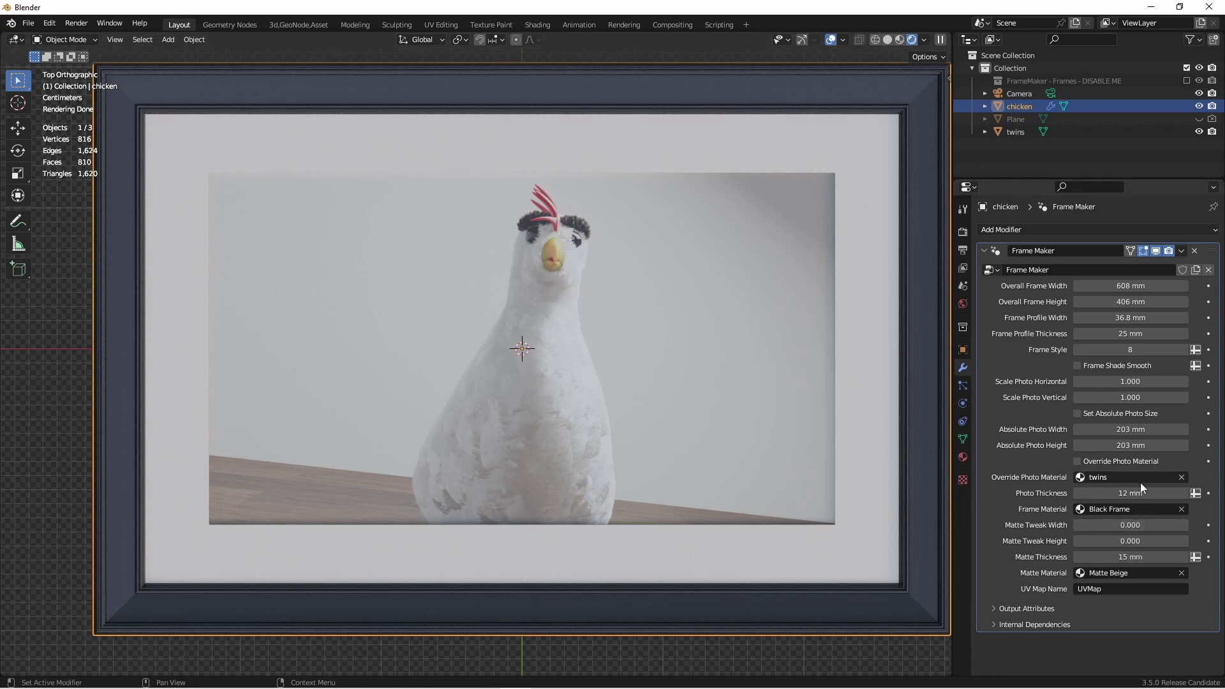
mouse_move(1129, 524)
shift+mouse_down()
mouse_move(1205, 525)
mouse_move(1113, 524)
shift+mouse_up()
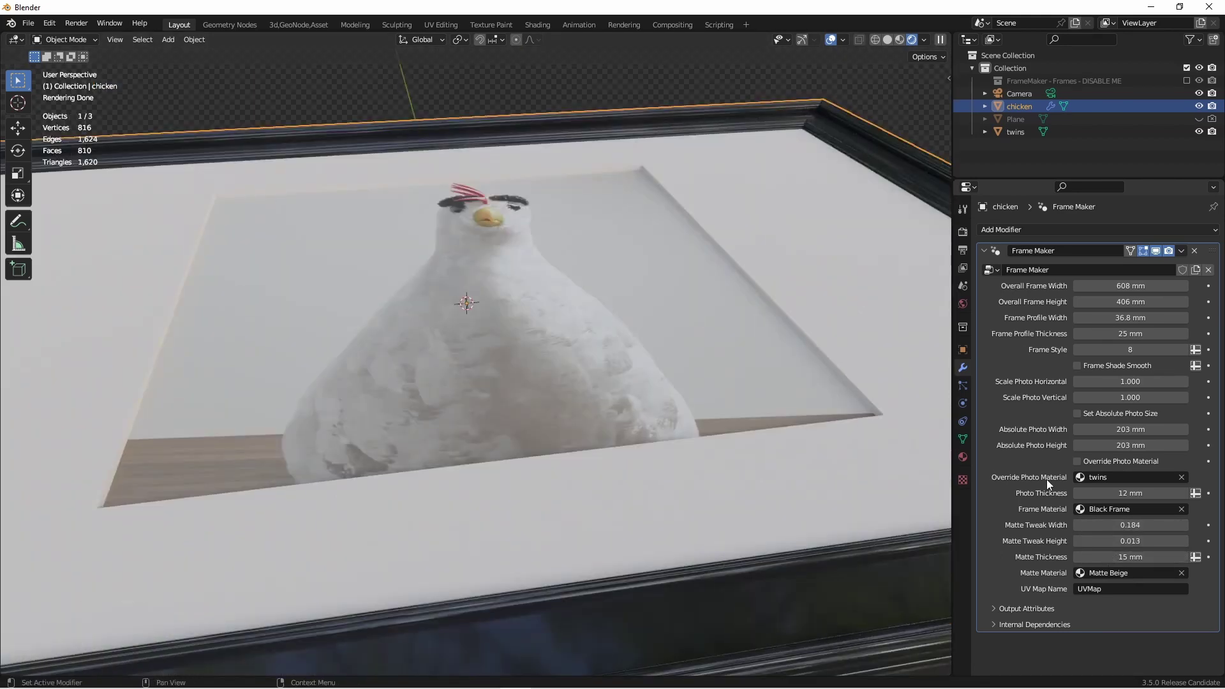
Step: Set Matte Thickness to 14 mm and change Matte Material to Matte White
shift+drag(1131, 557, 1145, 556)
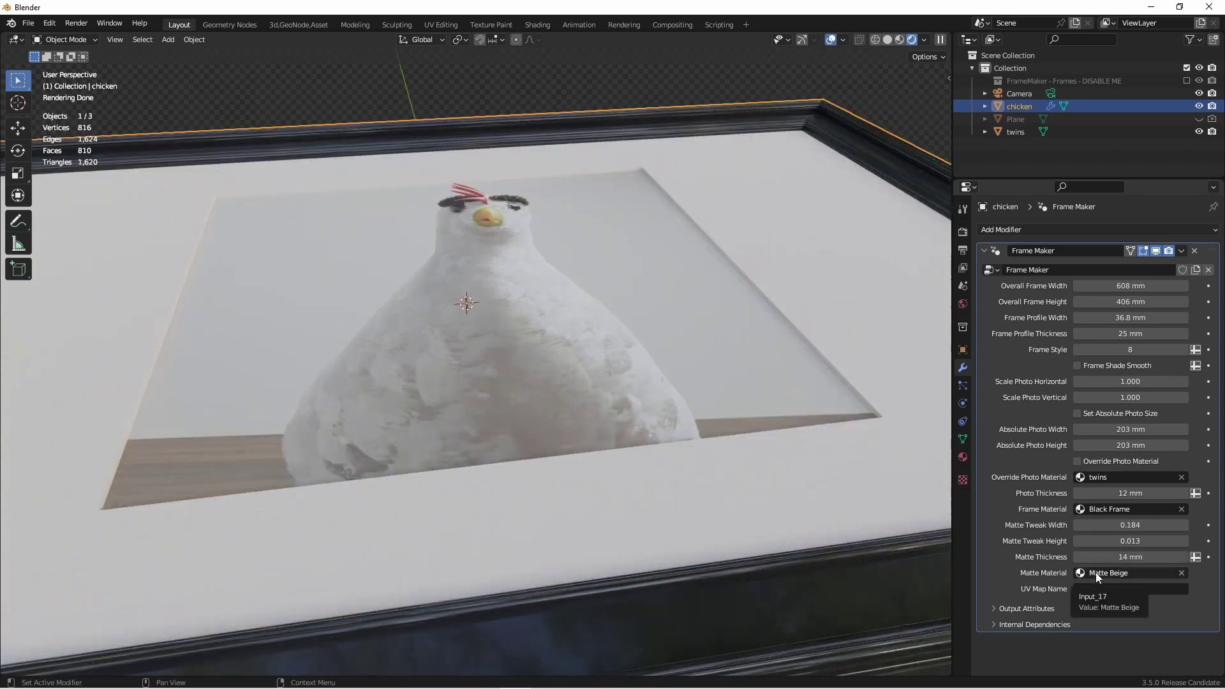
click(1096, 572)
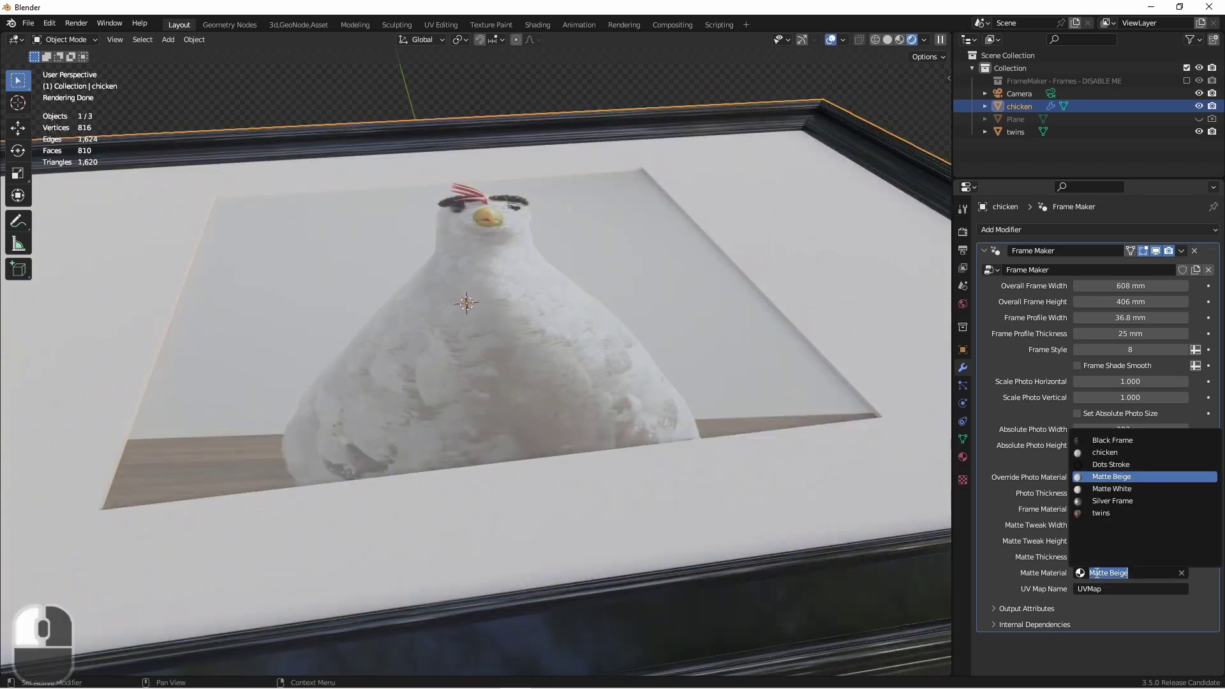
click(1112, 488)
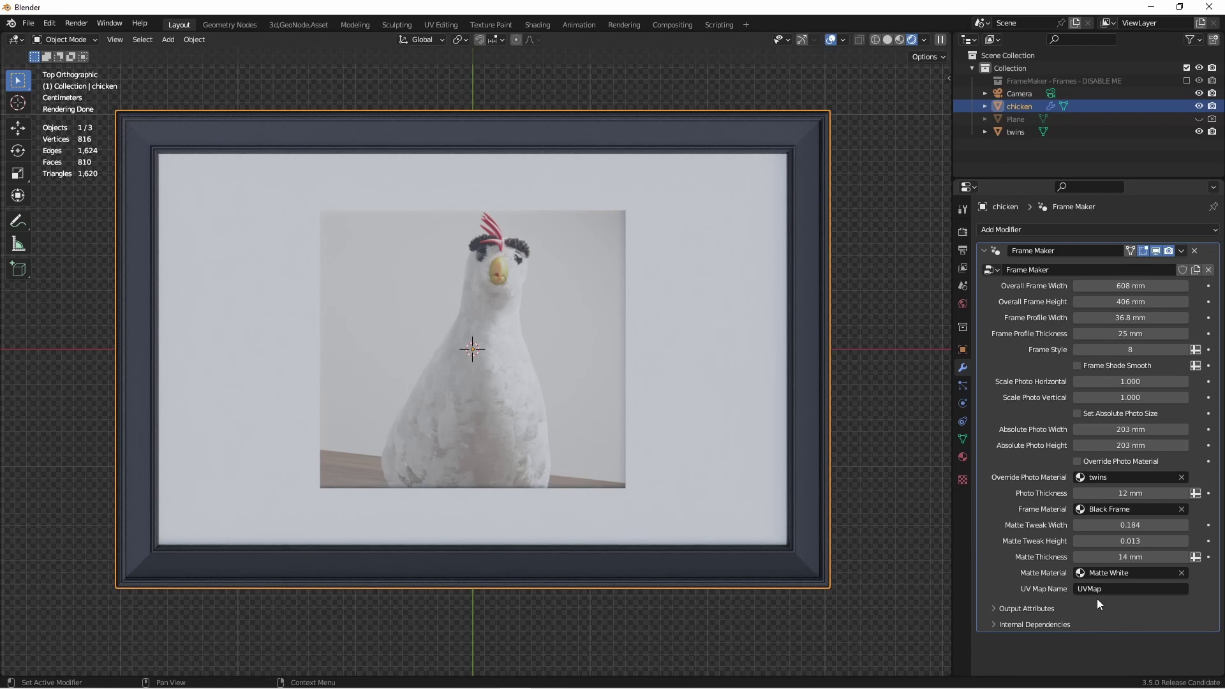
Step: Apply the Frame Maker modifier to the chicken object, turning the frame into editable mesh
scroll(502, 279, down, 2)
shift+middle_drag(502, 280, 279, 292)
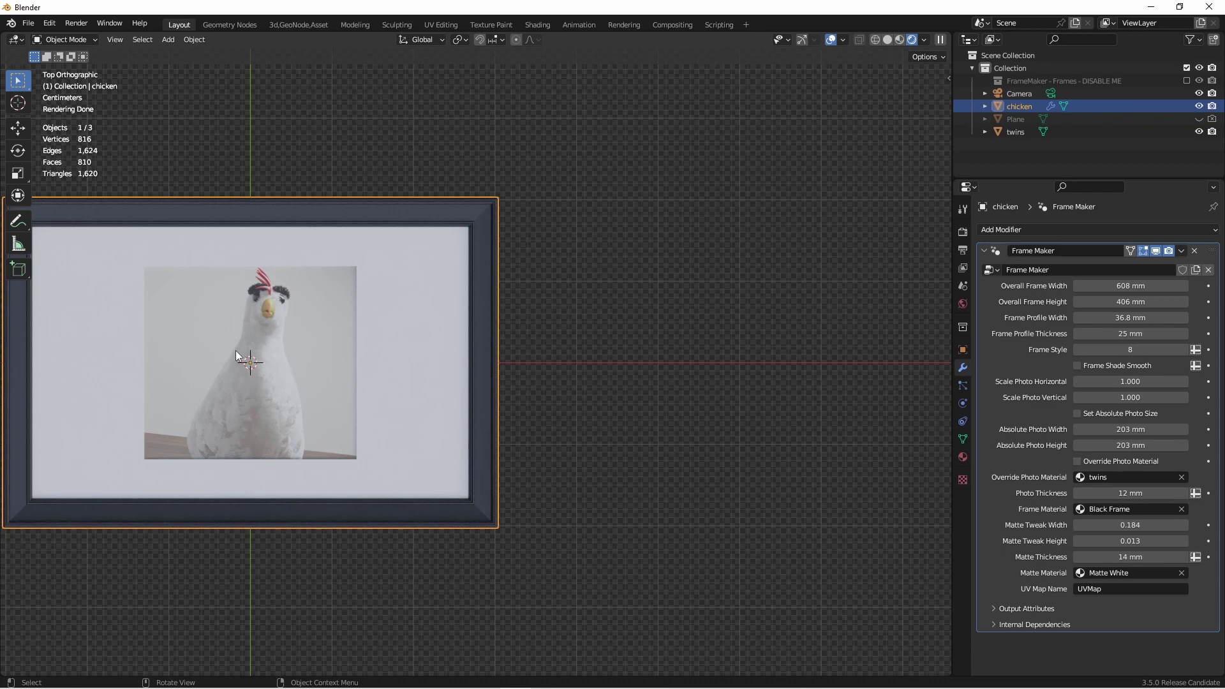
shift+middle_drag(232, 353, 321, 348)
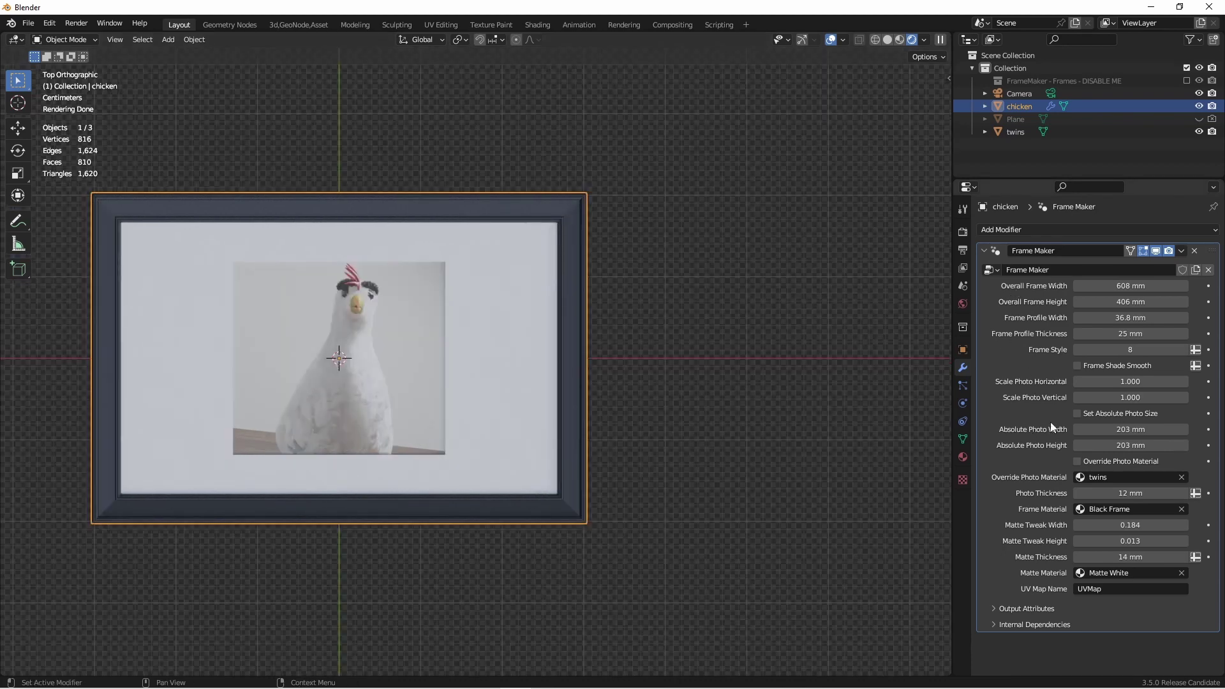
key(ctrl)
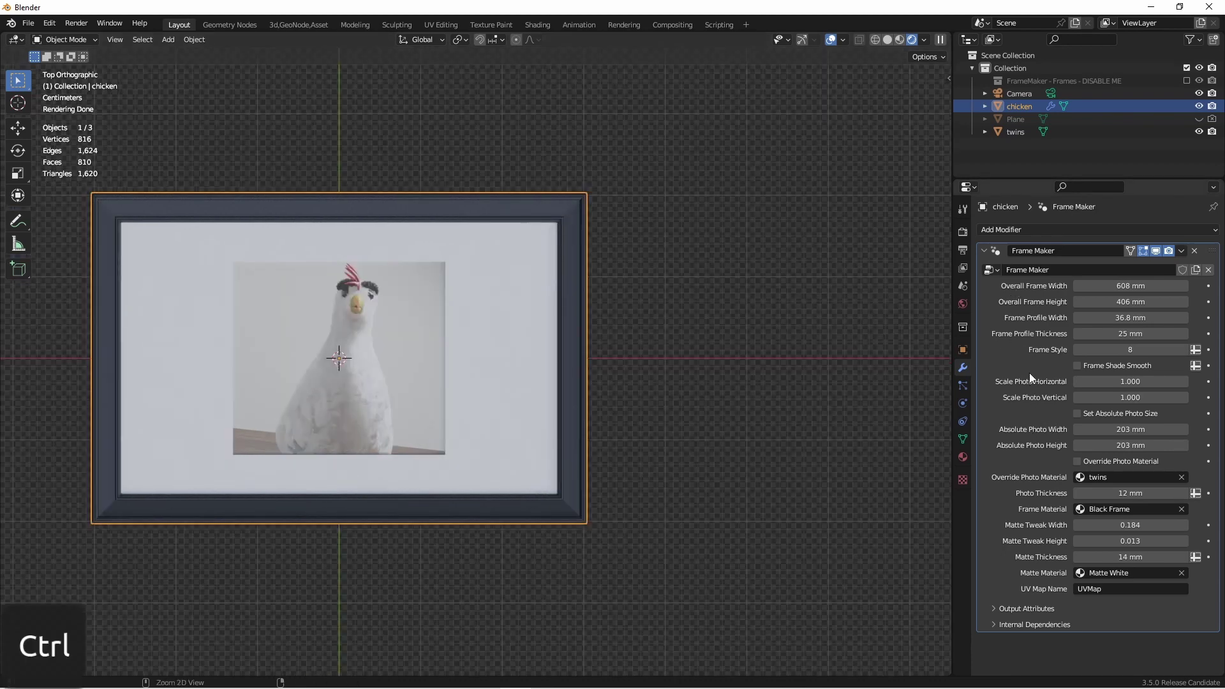
key(ctrl+a)
scroll(365, 302, down, 1)
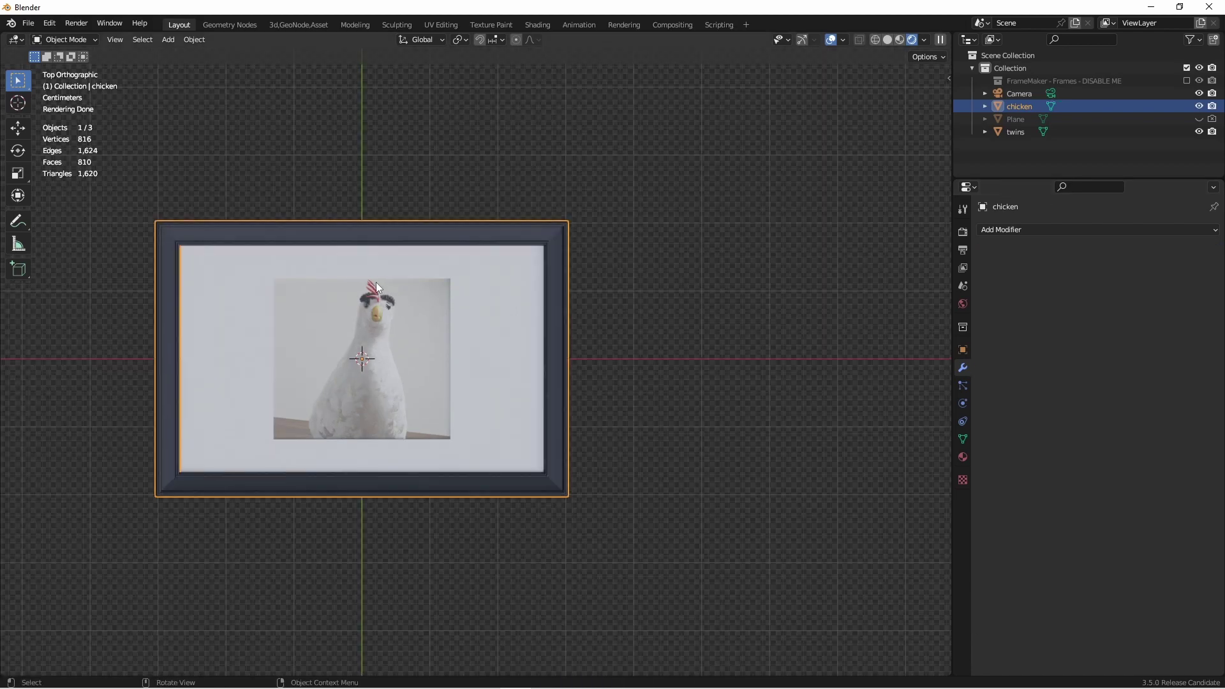
Step: Examine the frame's mesh in Edit Mode and apply Shade Auto Smooth to the object
key(Tab)
middle_drag(377, 282, 775, 499)
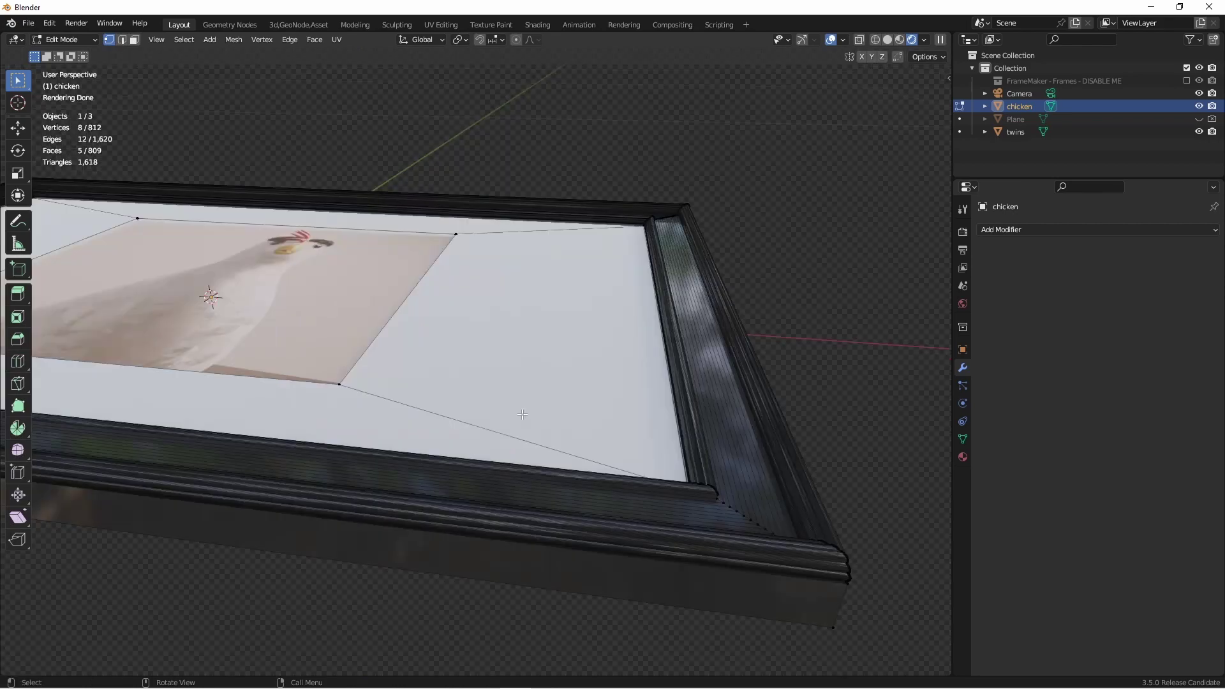
key(Tab)
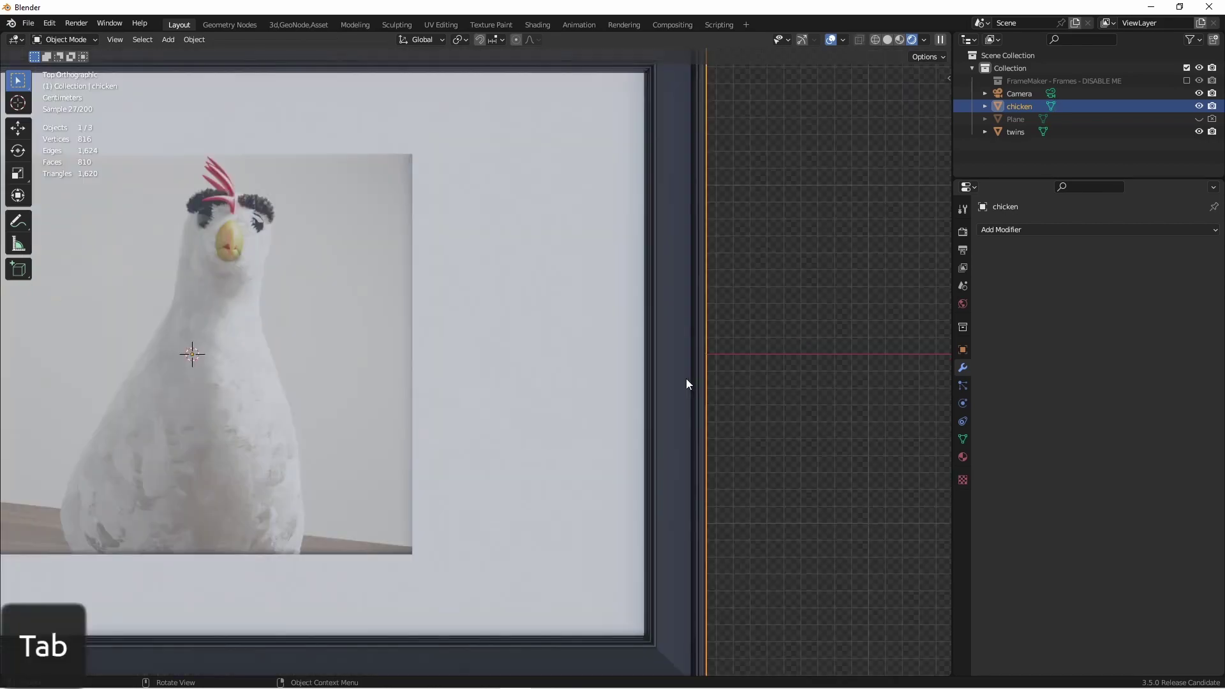
right_click(693, 381)
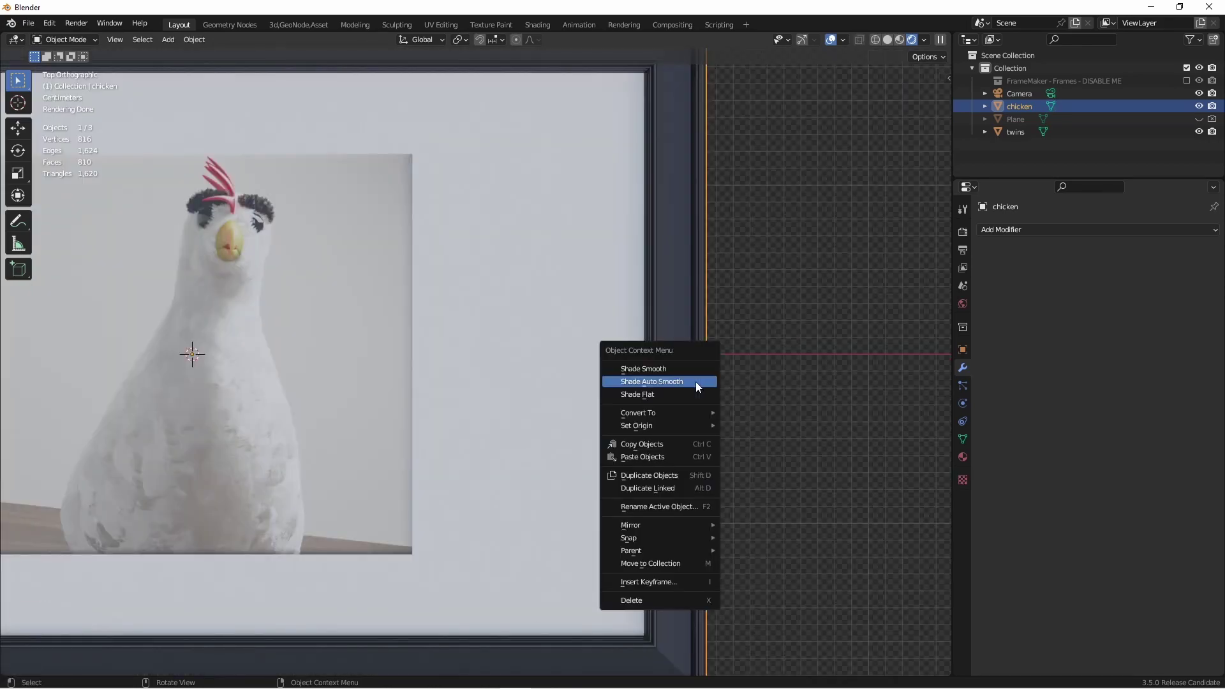
click(696, 381)
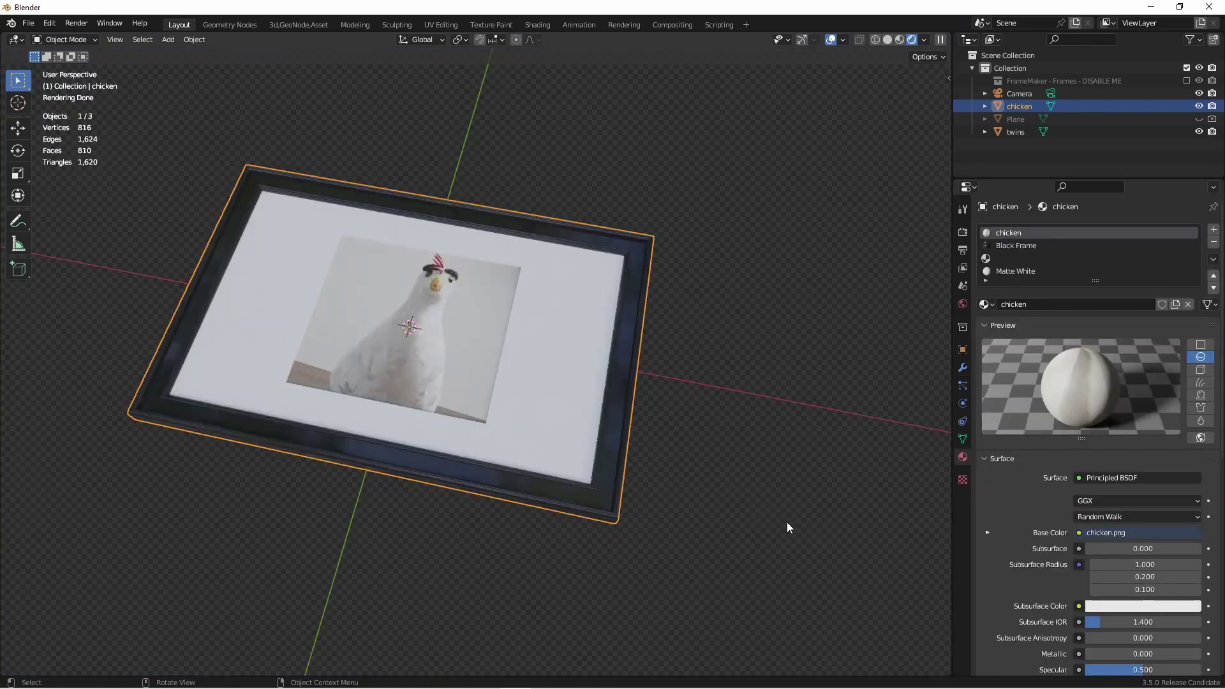
Step: Select and grow the face loop on the outer bead of the frame's inner molding, and assign Silver Frame to it in a new material slot
scroll(618, 508, up, 8)
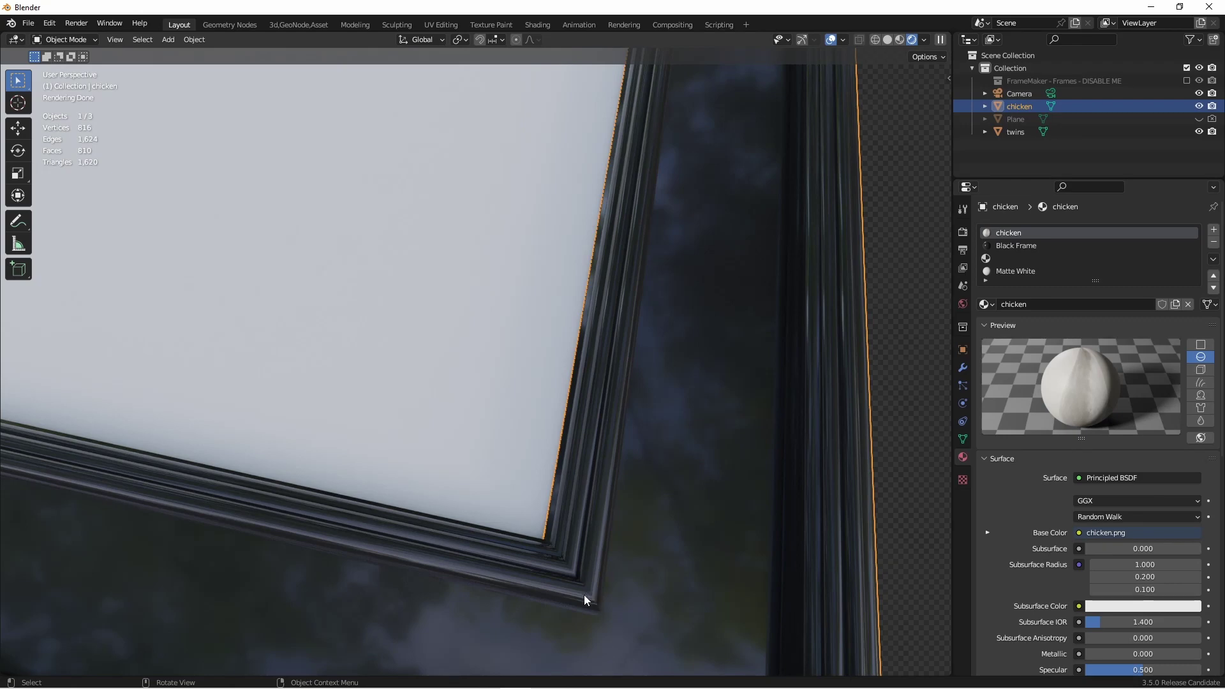
key(Tab)
alt+click(588, 592)
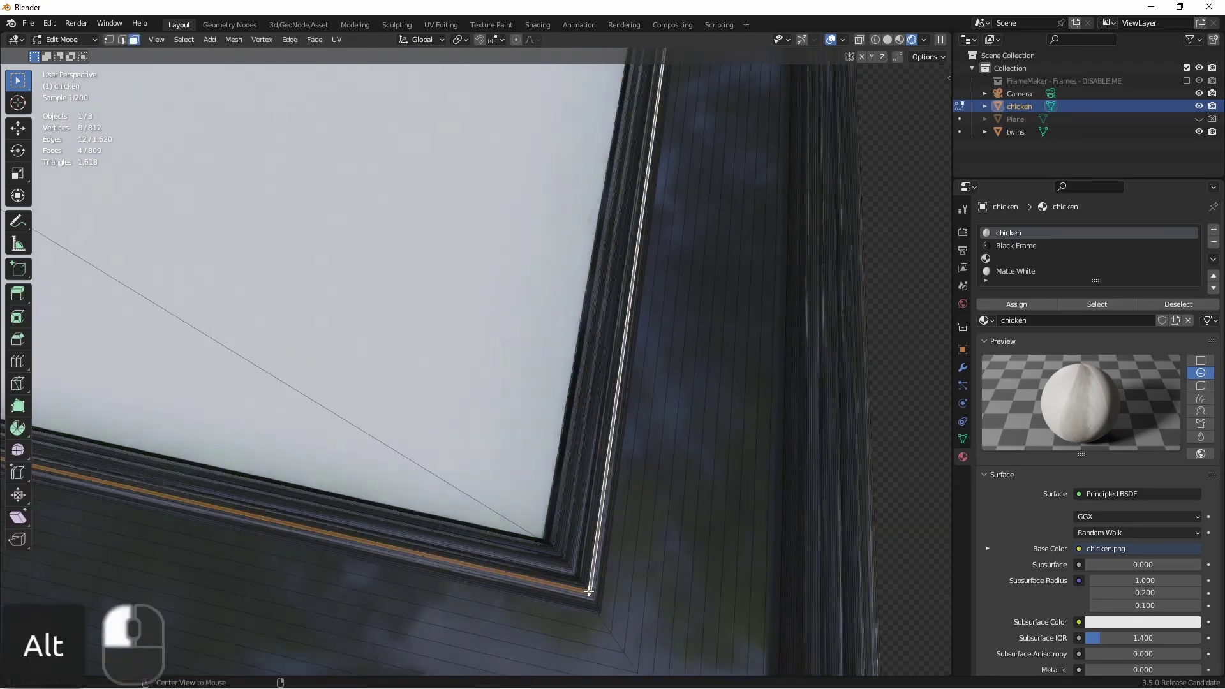
key(ctrl+KP_Add)
key(ctrl+KP_Add)
key(ctrl+KP_Add)
key(ctrl+KP_Add)
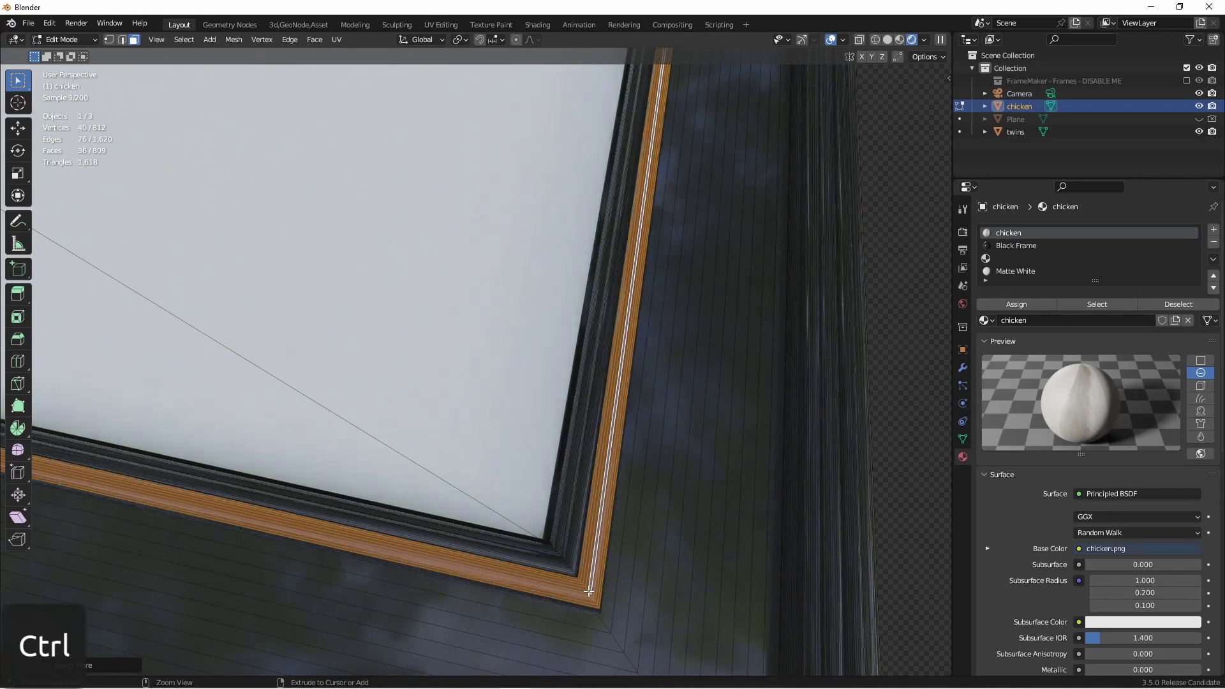
key(ctrl+KP_Add)
click(1214, 229)
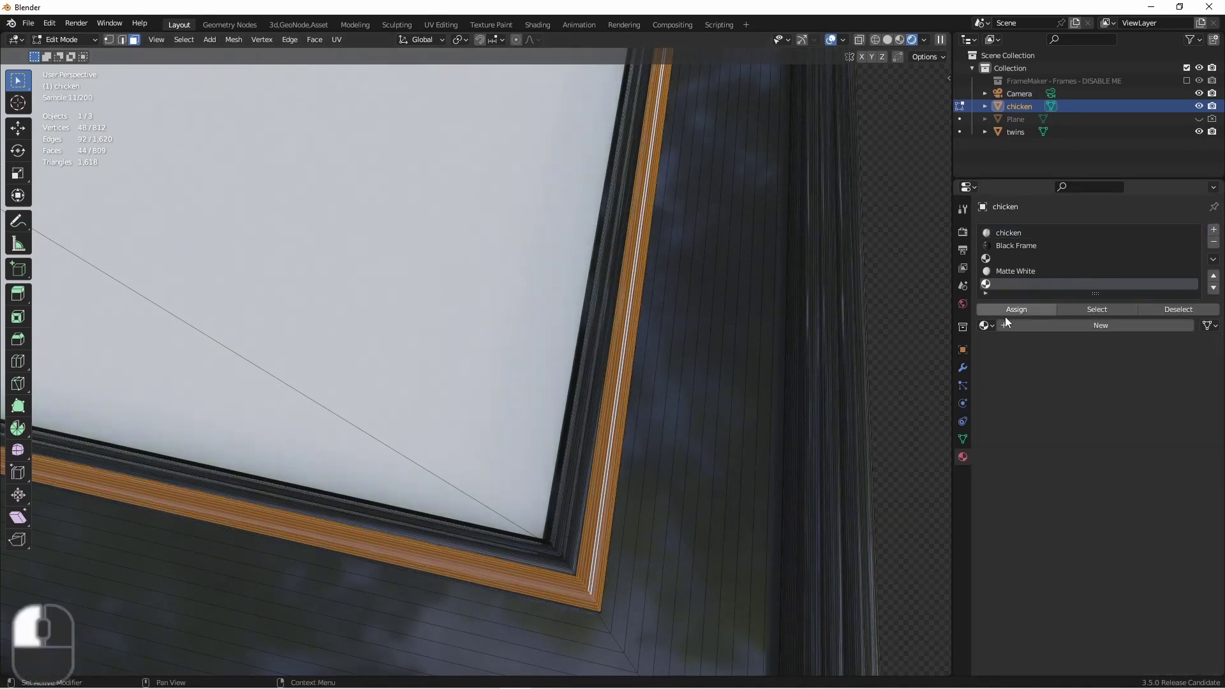
click(991, 326)
click(1014, 391)
click(1012, 305)
key(Tab)
Step: Select and grow the face loop on the thin bead nearest the matte, and assign the Silver Frame material to it
shift+middle_drag(899, 355, 447, 217)
middle_drag(230, 402, 364, 405)
scroll(489, 408, up, 4)
key(Tab)
alt+click(577, 469)
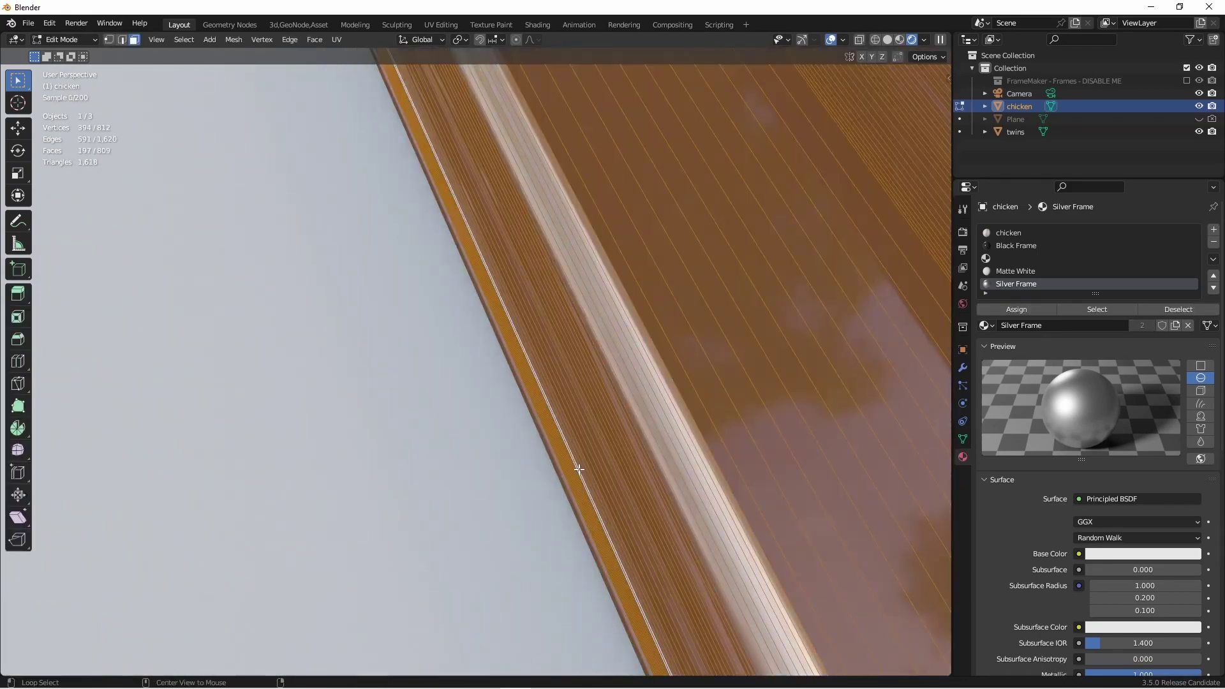
scroll(579, 470, down, 6)
shift+middle_drag(641, 542, 609, 470)
scroll(606, 469, up, 6)
alt+click(616, 462)
key(ctrl+KP_Add)
key(ctrl+KP_Add)
key(ctrl+KP_Add)
key(ctrl+KP_Add)
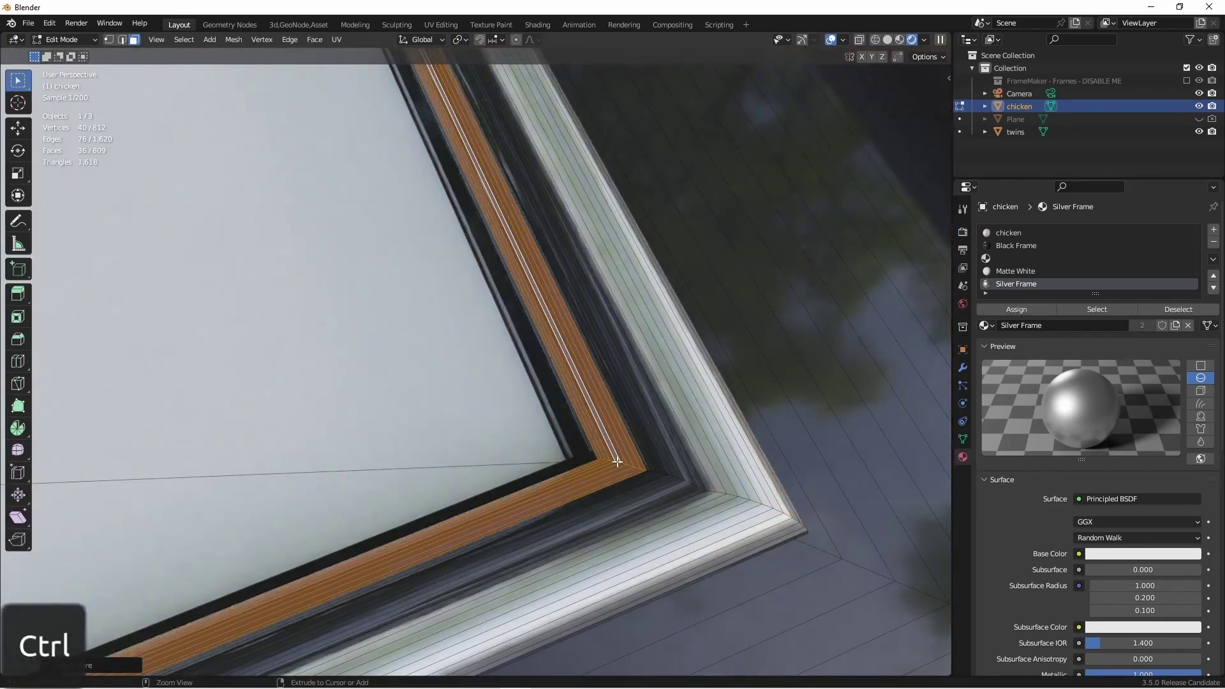
key(ctrl+KP_Add)
click(1017, 309)
Step: Select and grow the face loop on the innermost bead of the frame's outer molding, and assign Silver Frame to it
click(752, 363)
scroll(752, 364, down, 6)
shift+middle_drag(752, 364, 569, 383)
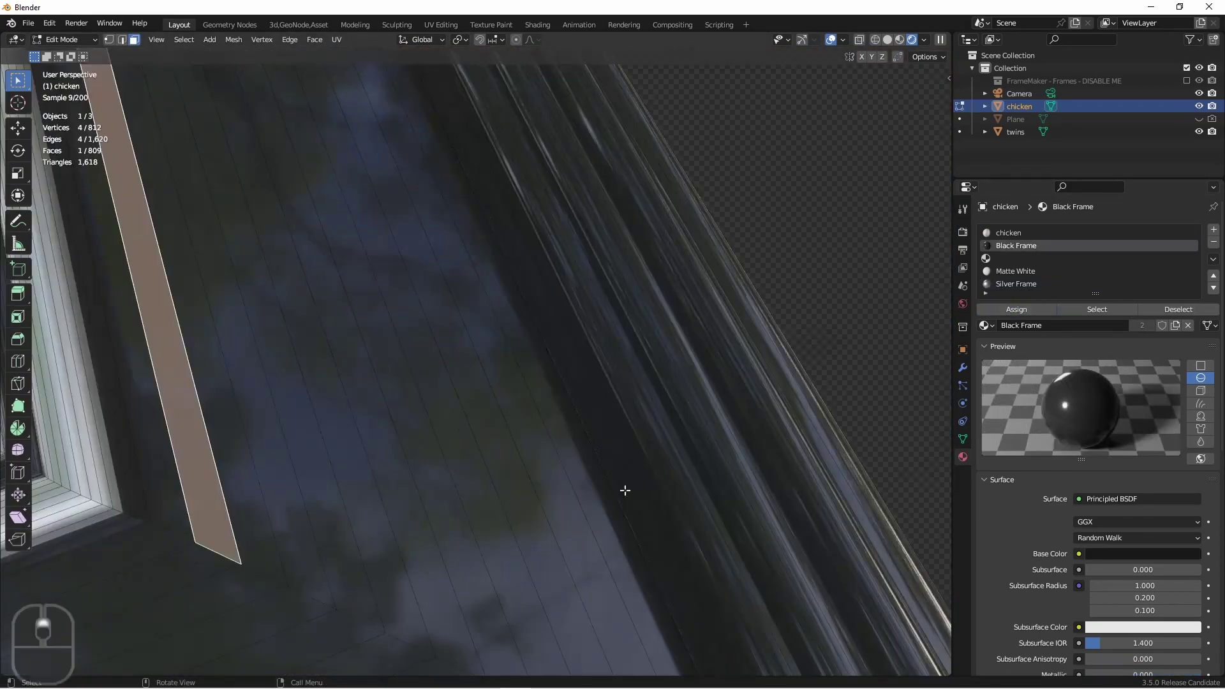
alt+click(676, 489)
scroll(684, 494, down, 4)
scroll(686, 495, up, 4)
shift+middle_drag(686, 495, 714, 384)
alt+click(618, 471)
key(ctrl+KP_Add)
key(ctrl+KP_Add)
key(ctrl+KP_Add)
key(ctrl+KP_Add)
key(ctrl+KP_Add)
key(ctrl+KP_Add)
click(1015, 284)
click(1014, 309)
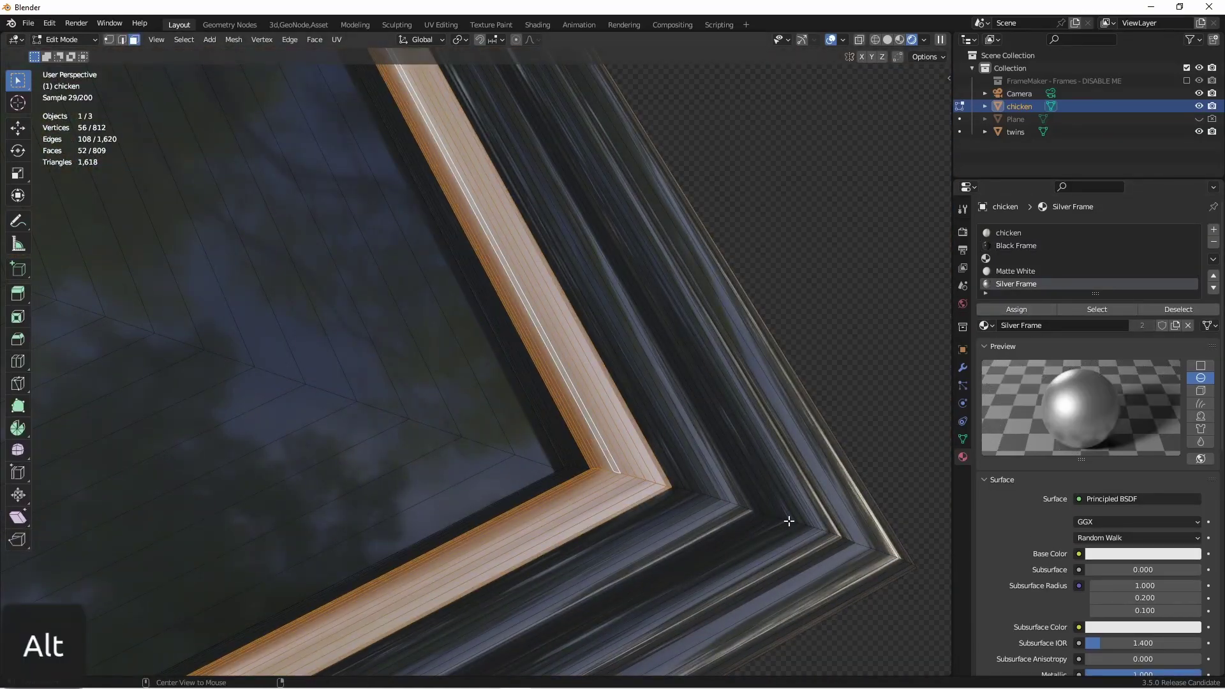
Step: Assign Silver Frame to a grown face loop nearer the frame's outer edge, and view the whole frame in Object Mode
alt+click(800, 527)
key(ctrl+KP_Add)
key(ctrl+KP_Add)
key(ctrl+KP_Add)
key(ctrl+KP_Add)
key(ctrl+KP_Add)
key(ctrl+KP_Add)
click(1017, 309)
scroll(585, 498, down, 5)
alt+middle_drag(585, 497, 621, 437)
key(Tab)
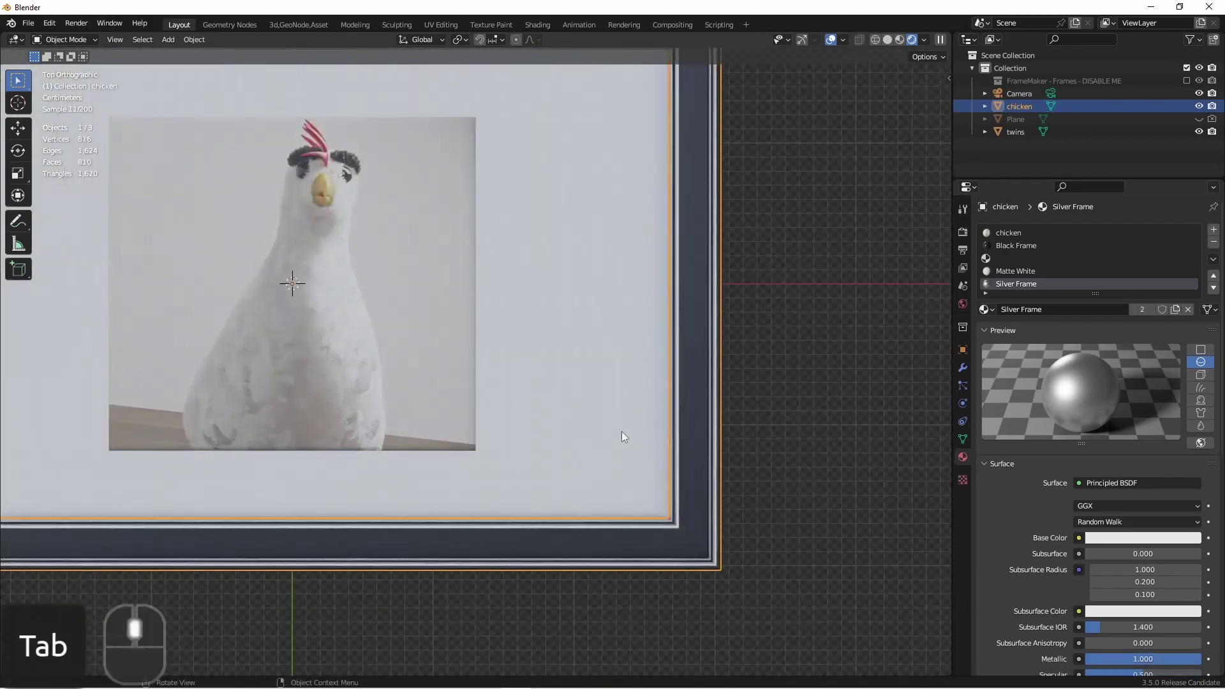
scroll(621, 431, down, 3)
shift+middle_drag(525, 376, 616, 450)
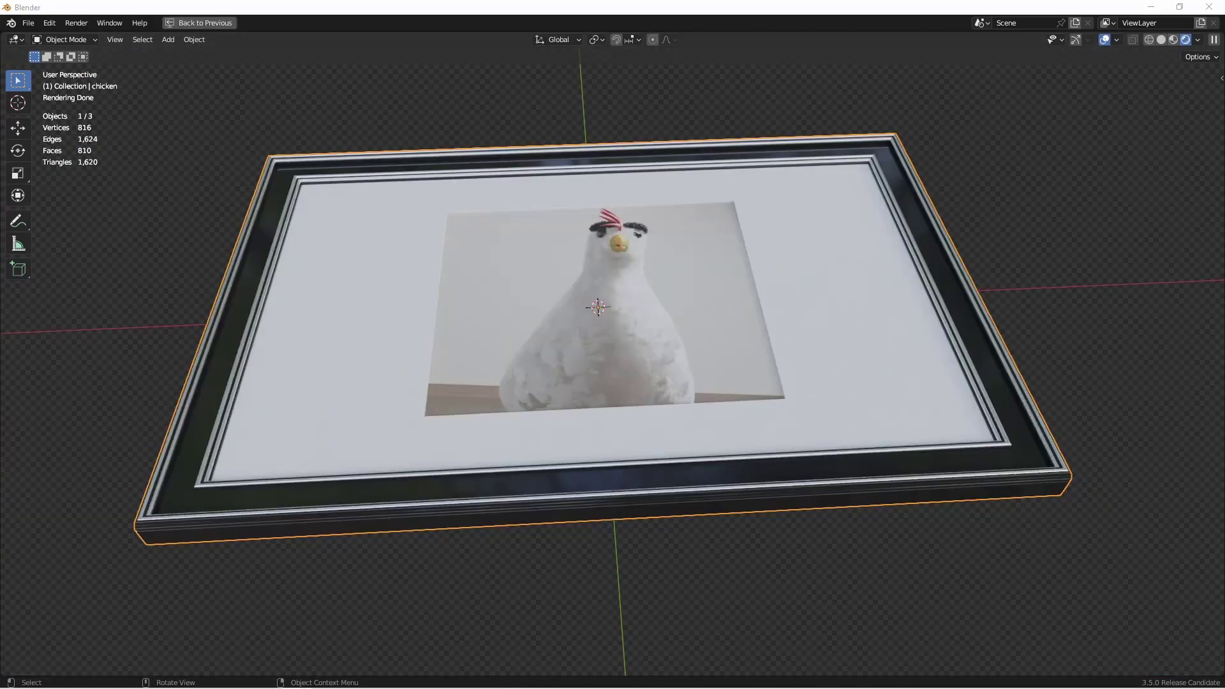